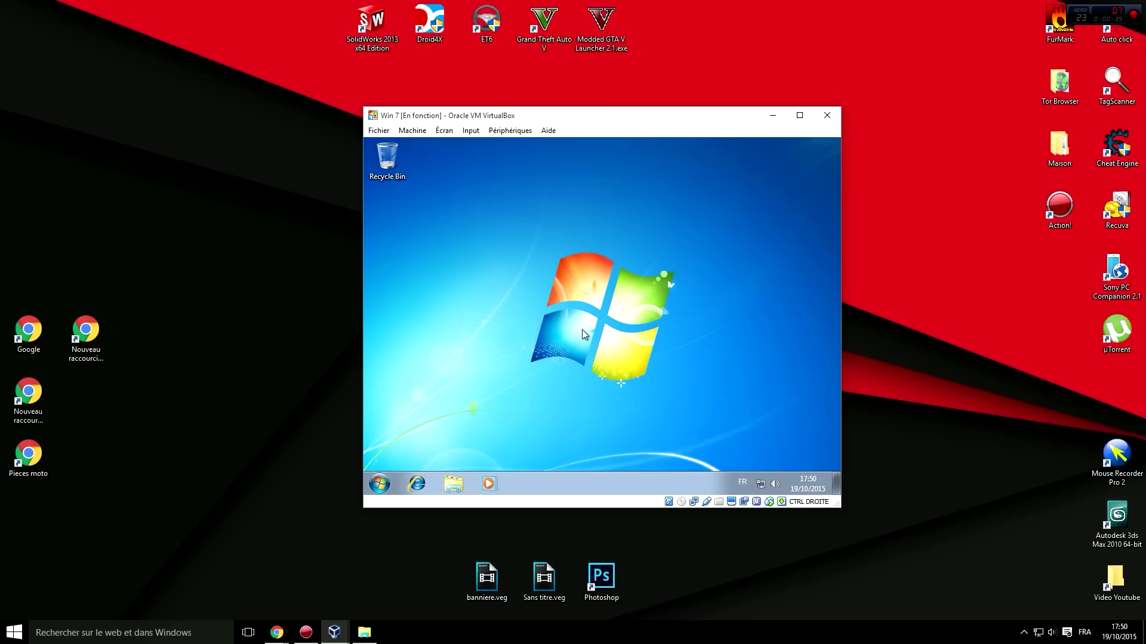
Step: Browse the Windows folder on the virtual machine's C: drive, and close its window
drag(476, 241, 730, 416)
click(379, 483)
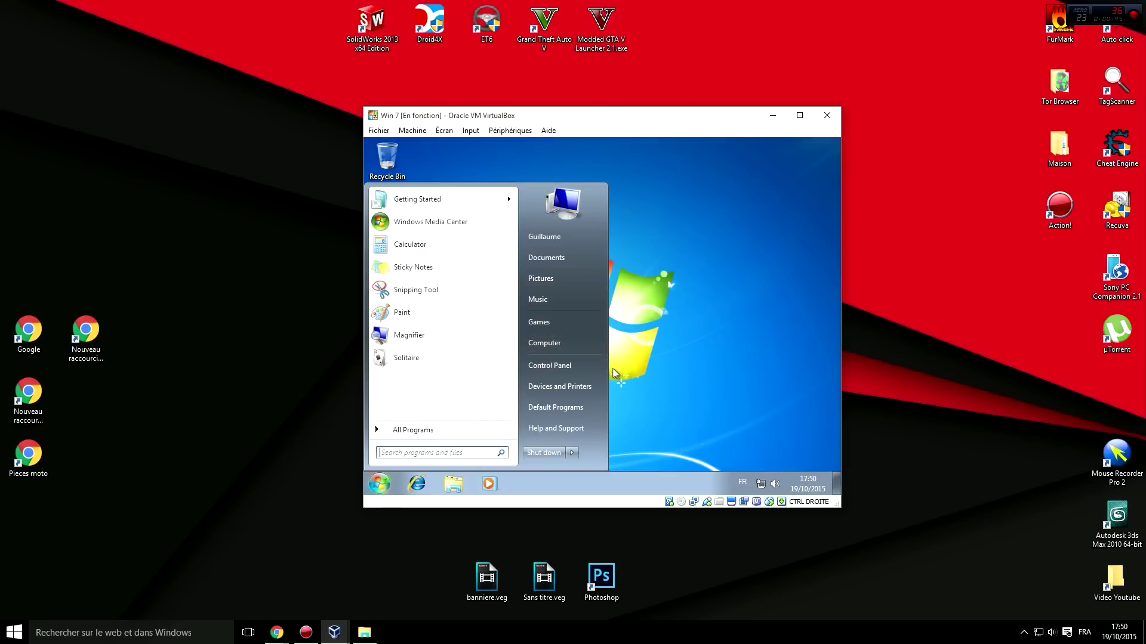
click(547, 343)
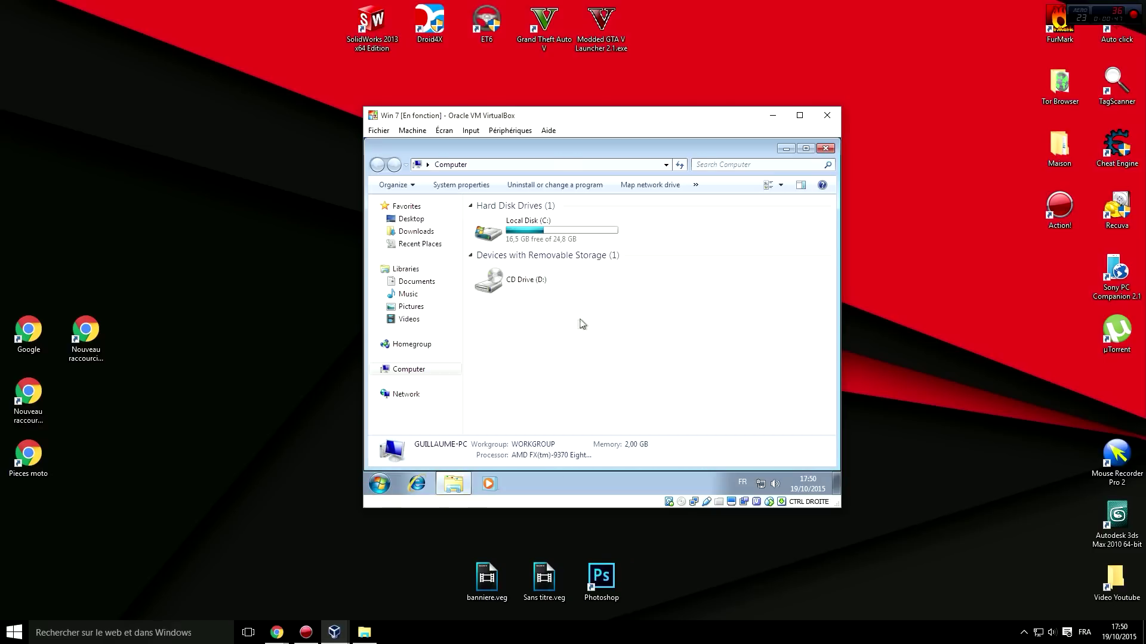
double_click(517, 234)
double_click(528, 271)
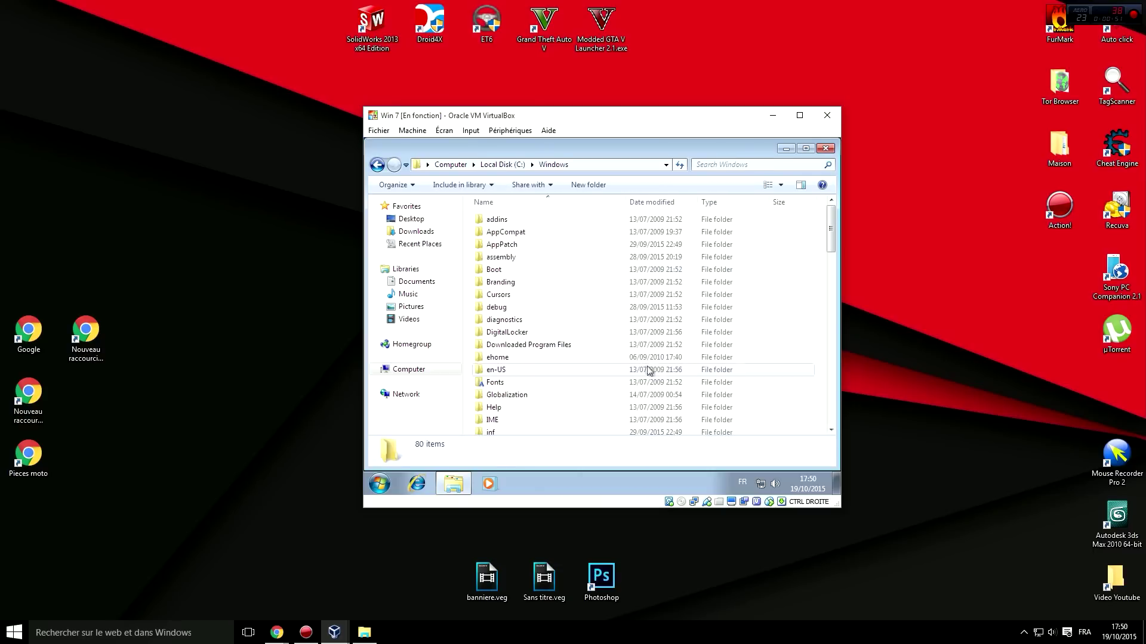
scroll(647, 358, down, 20)
scroll(657, 370, up, 20)
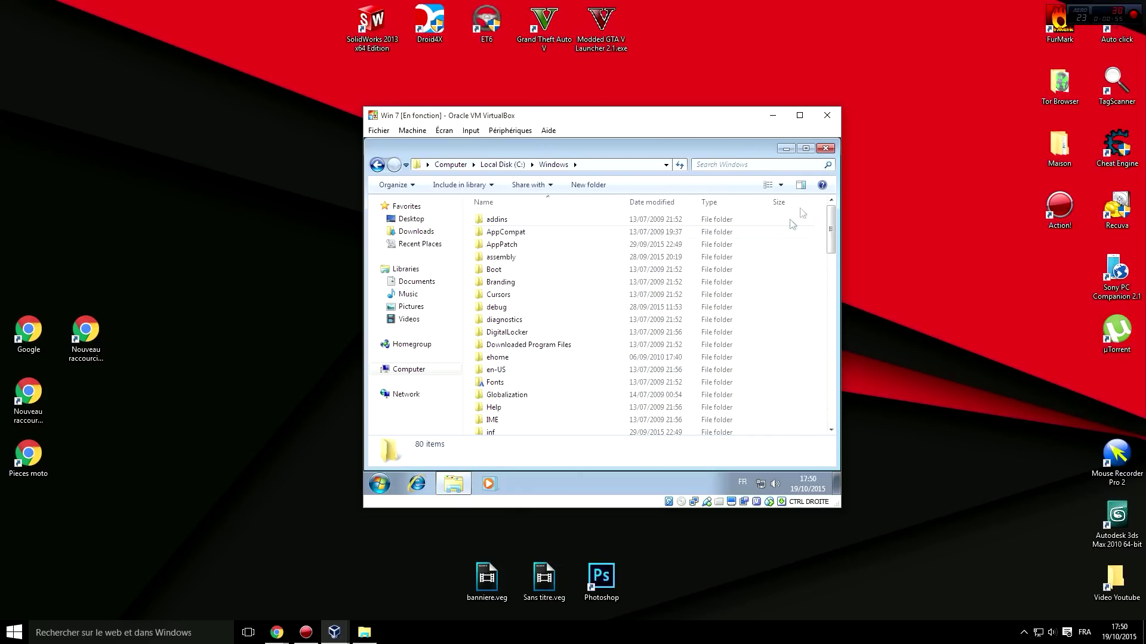
click(826, 149)
Step: Review the virtual machine's basic system information from the Computer properties, and close the window
click(385, 483)
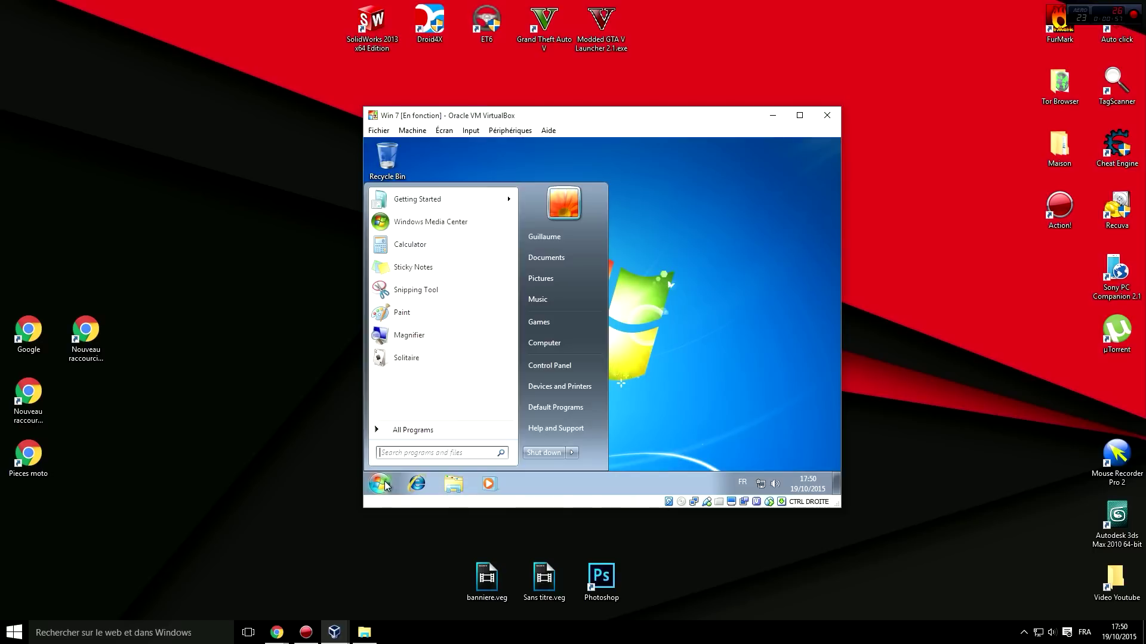
right_click(558, 343)
click(595, 442)
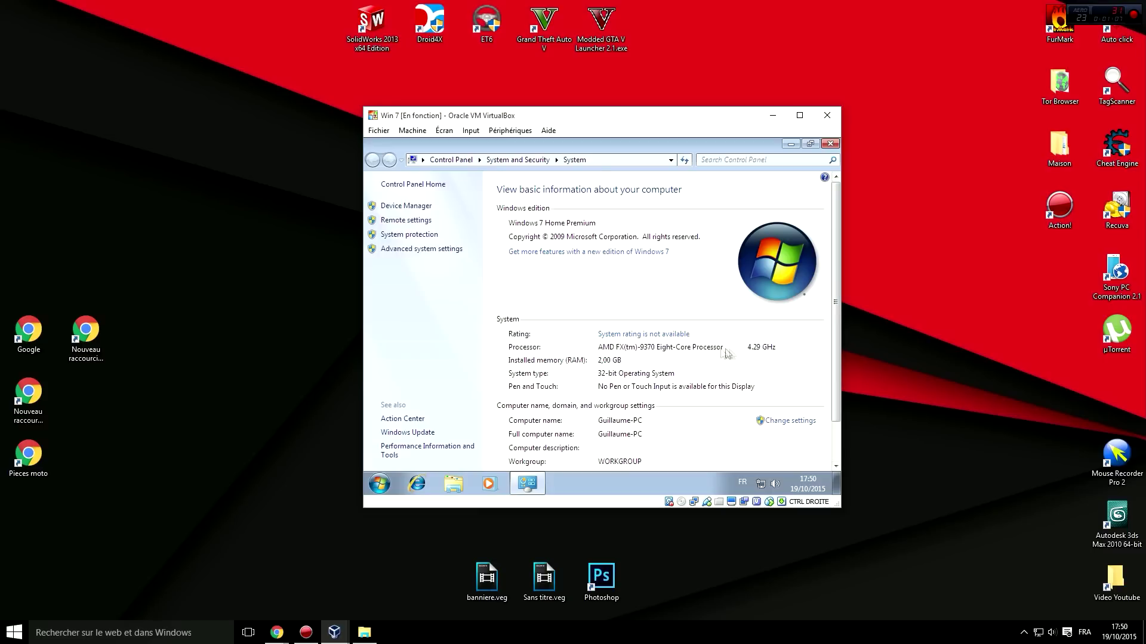
click(179, 250)
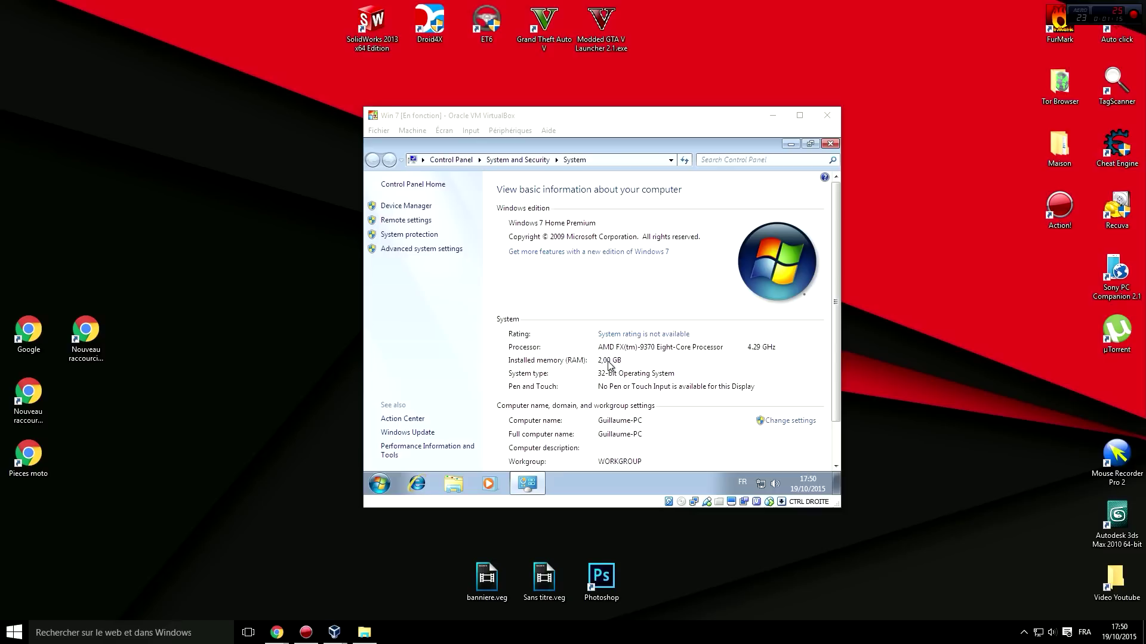
click(830, 144)
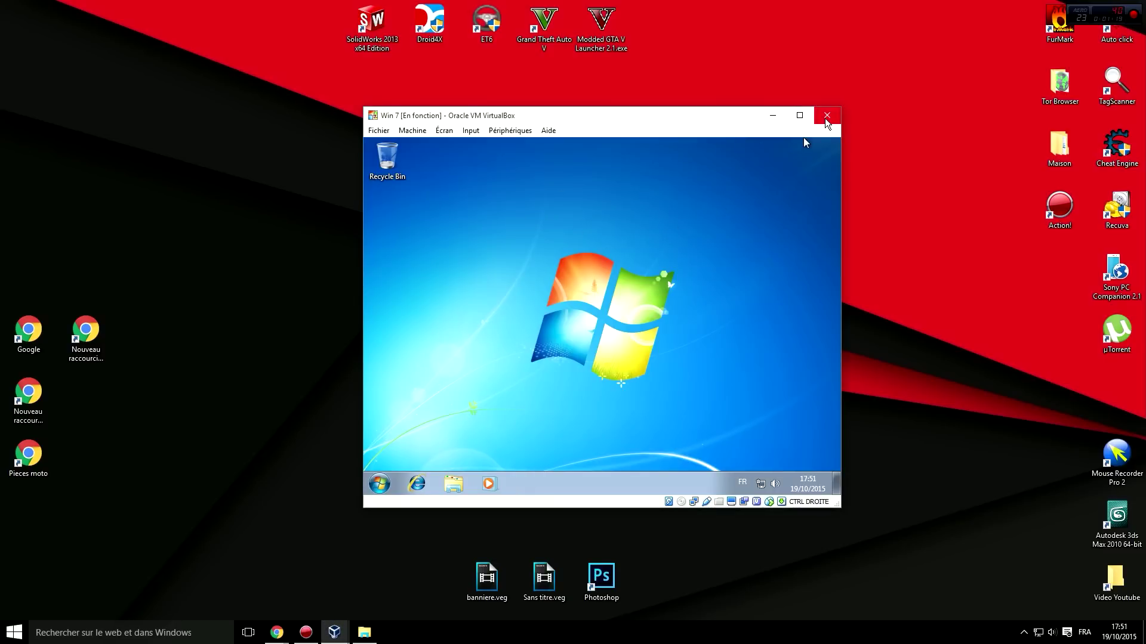
Step: Power off the Win 7 virtual machine and bring up the VirtualBox manager
click(827, 116)
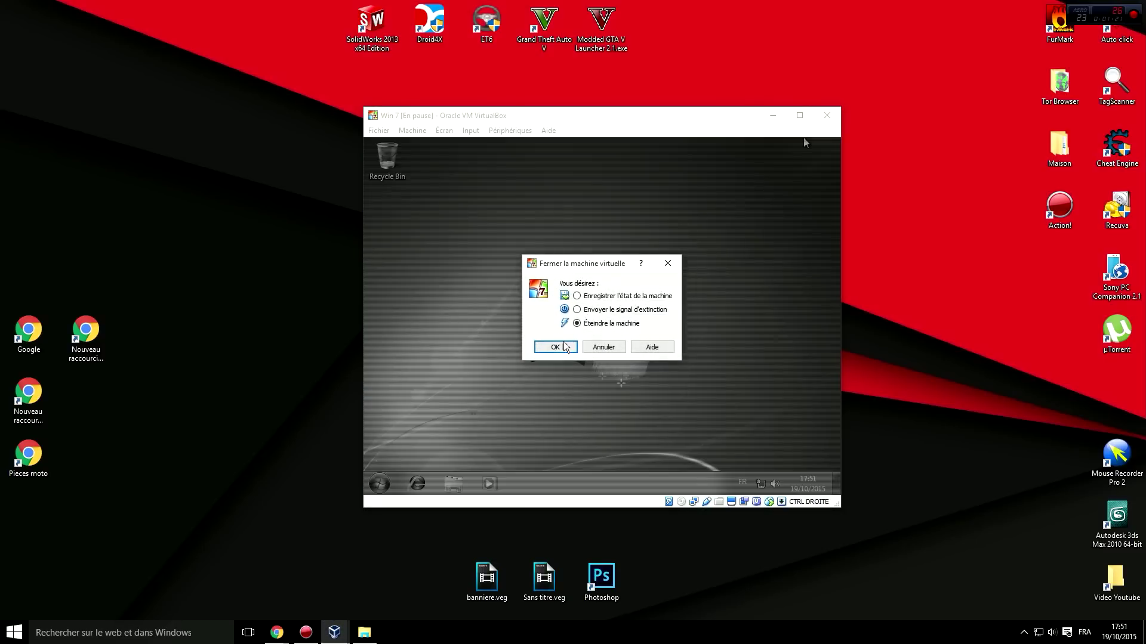
click(552, 346)
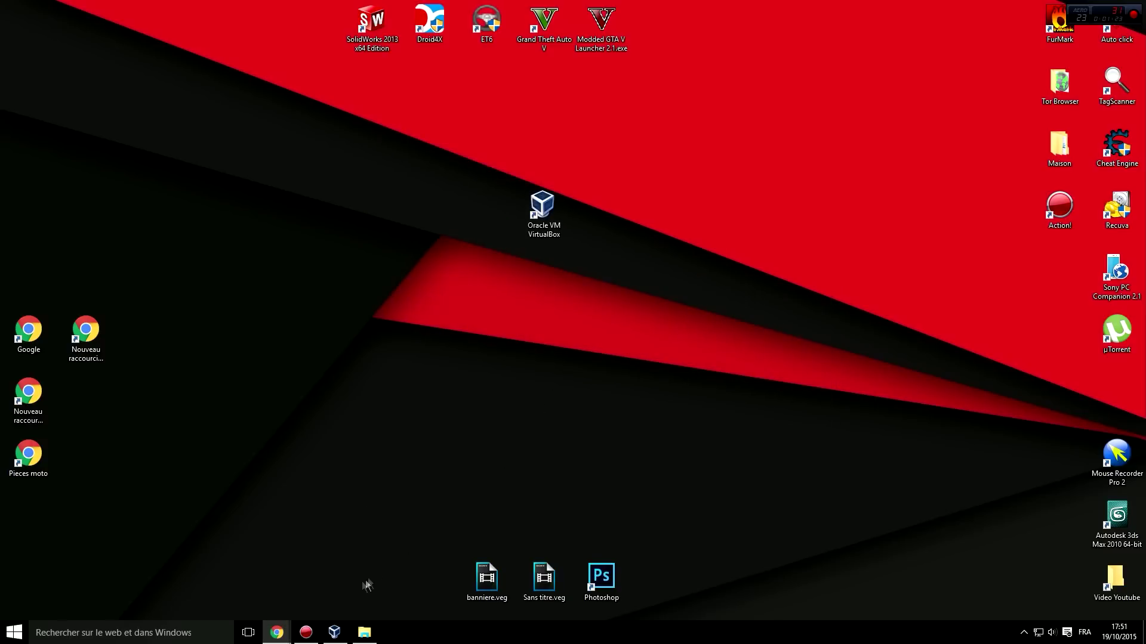
click(334, 633)
Step: Switch to Chrome and examine the Windows hosts x86/amd64 link on the VirtualBox download page
mouse_move(272, 641)
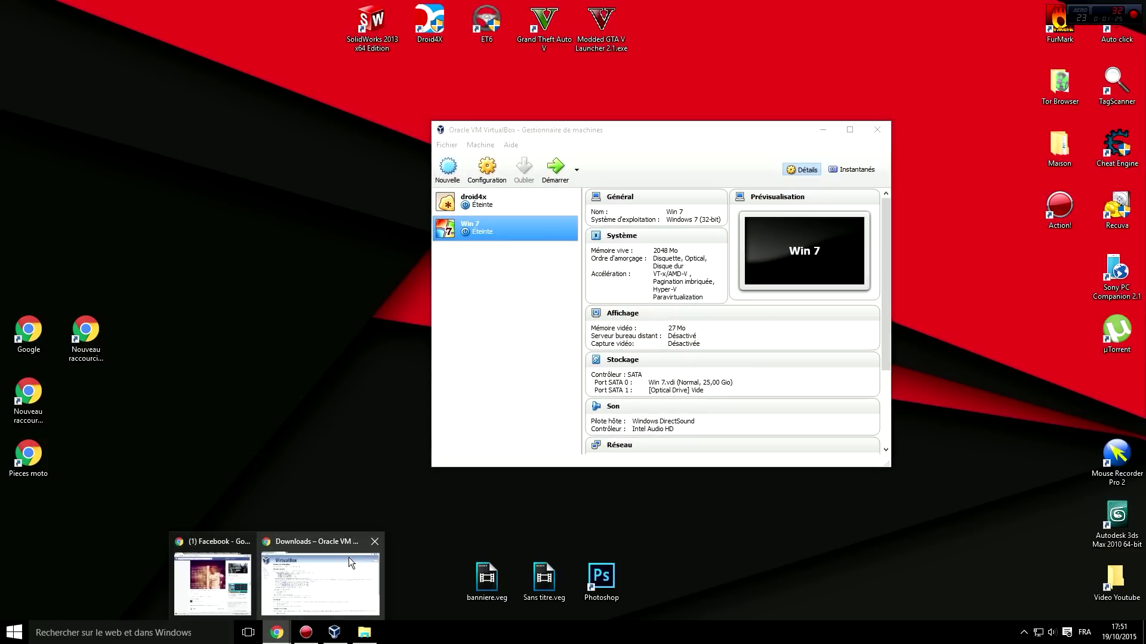
click(348, 561)
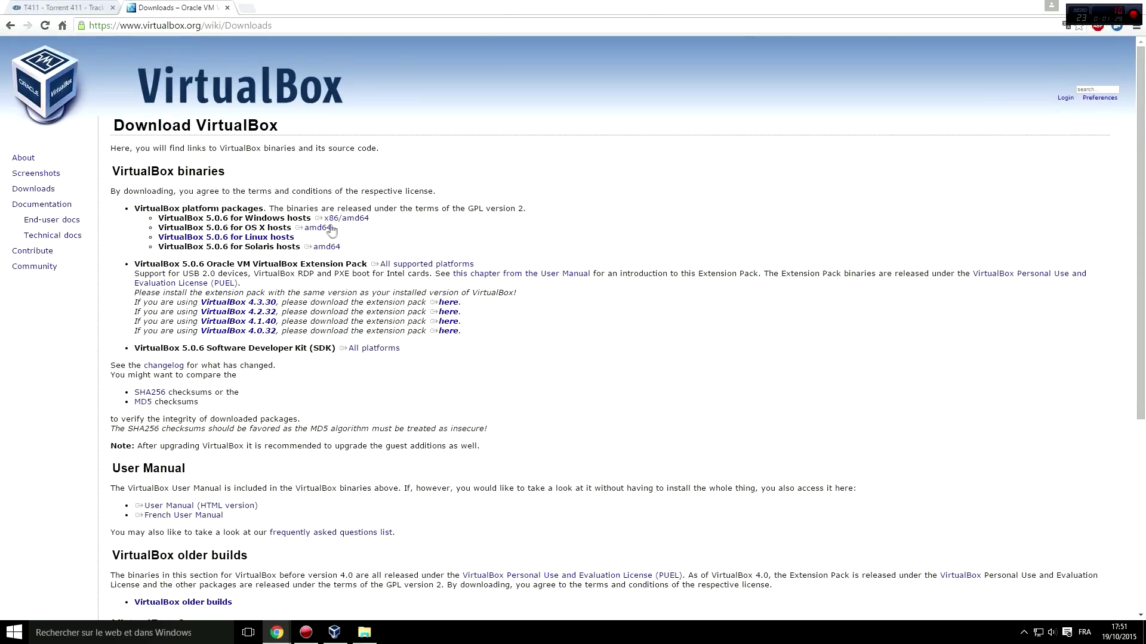
drag(482, 233, 314, 220)
click(164, 220)
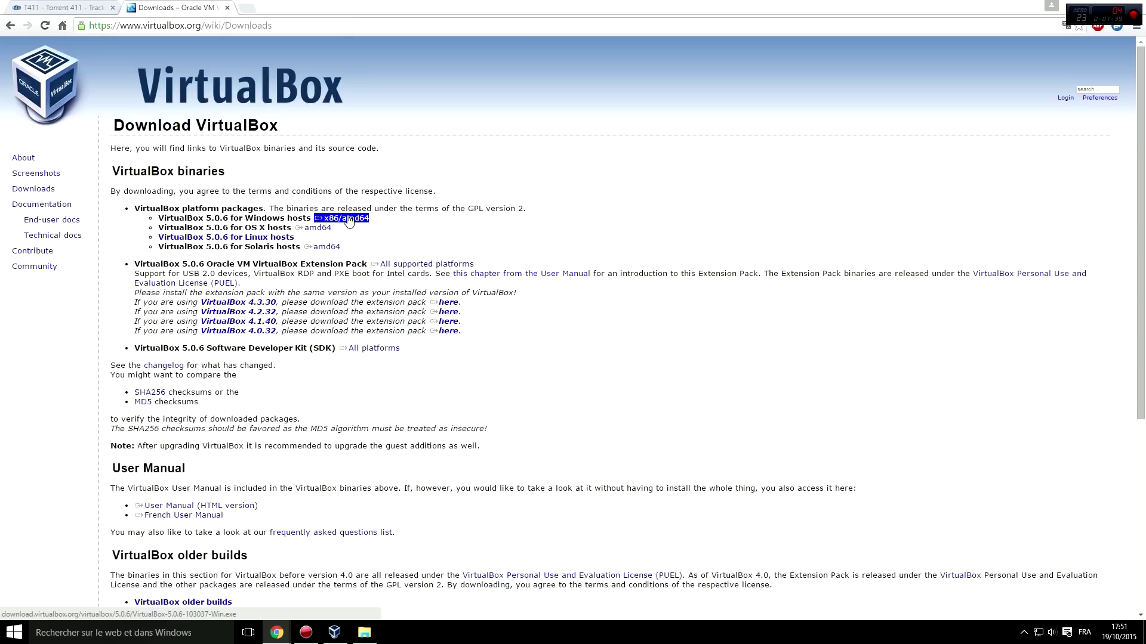
click(350, 221)
drag(351, 222, 327, 219)
click(1074, 4)
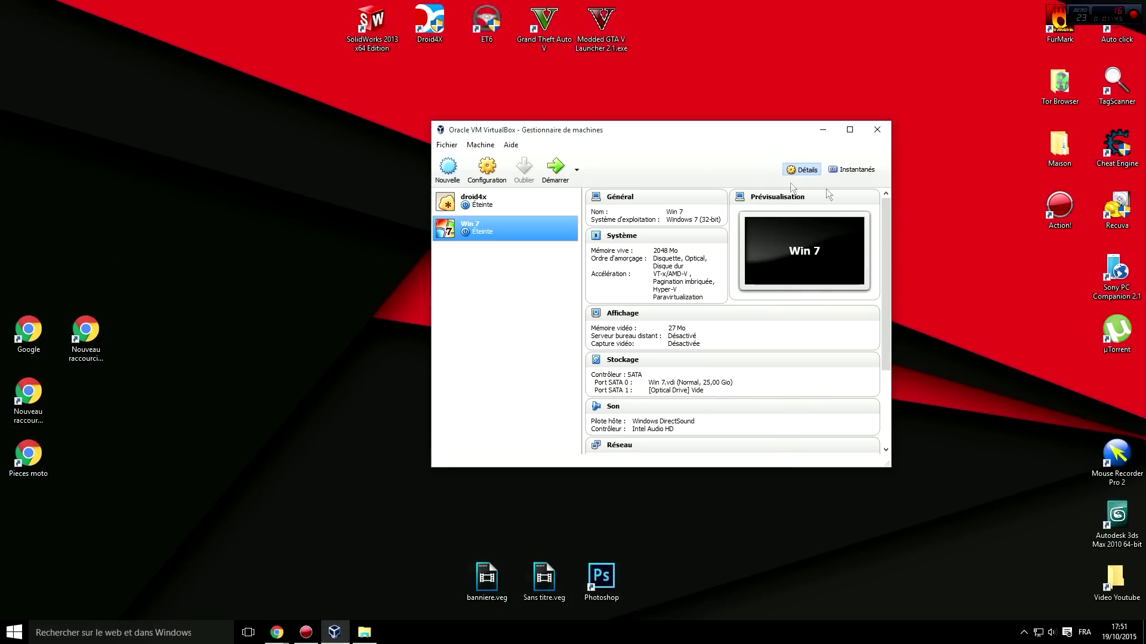
drag(658, 127, 769, 300)
drag(487, 190, 628, 257)
drag(678, 303, 514, 154)
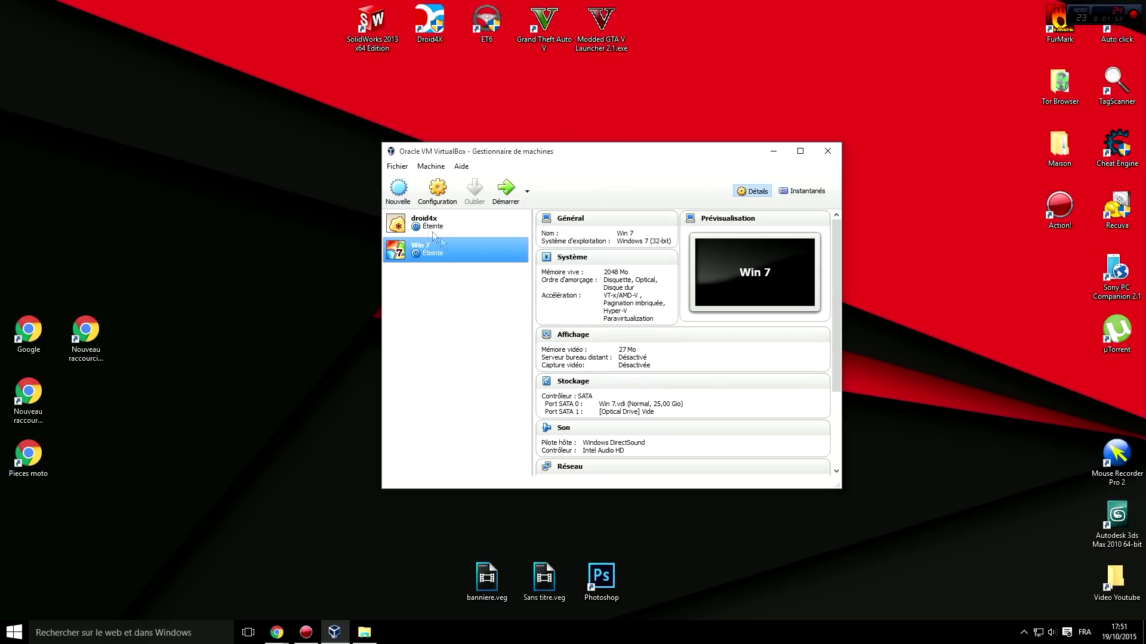
Step: Start a new virtual machine named Video with type Microsoft Windows and version Windows 7 (32-bit)
click(398, 189)
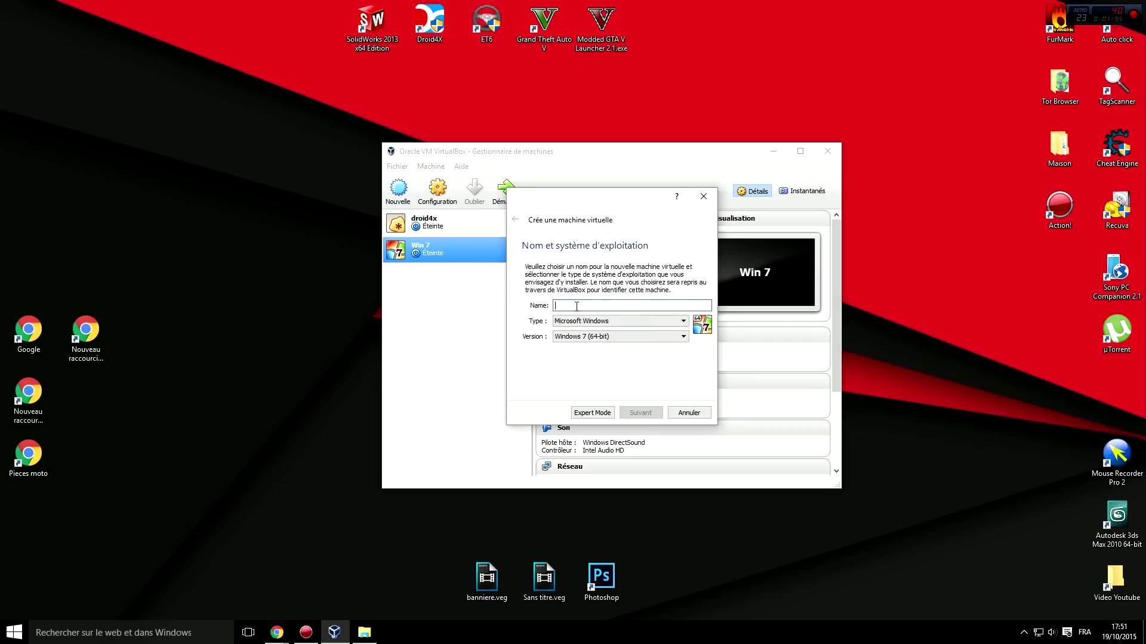
text(Video)
click(683, 321)
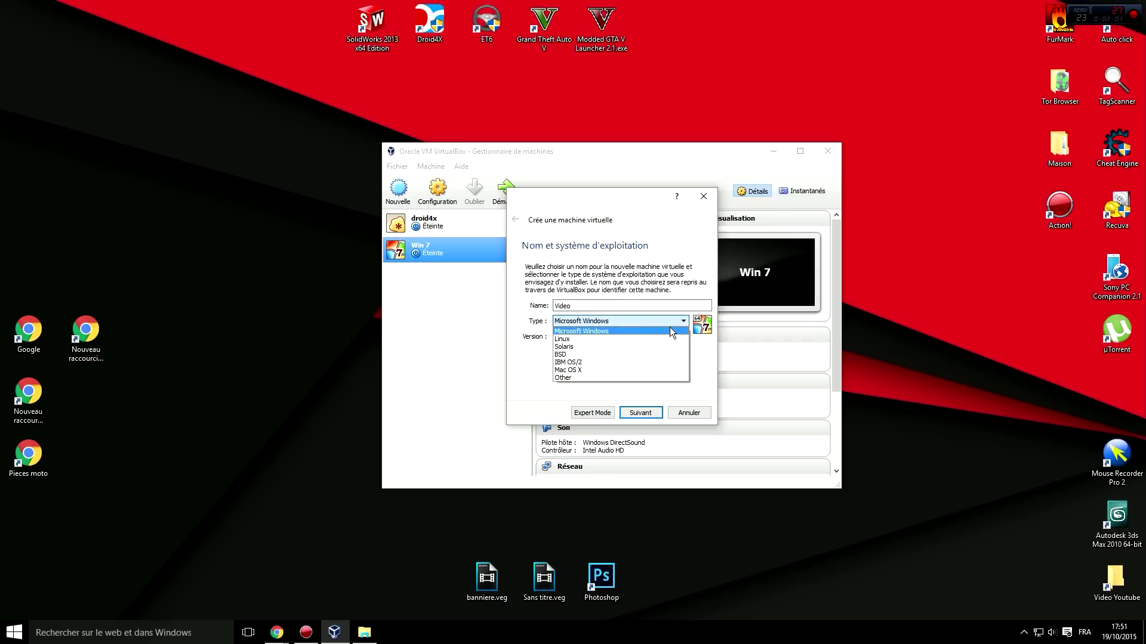
click(550, 373)
click(596, 321)
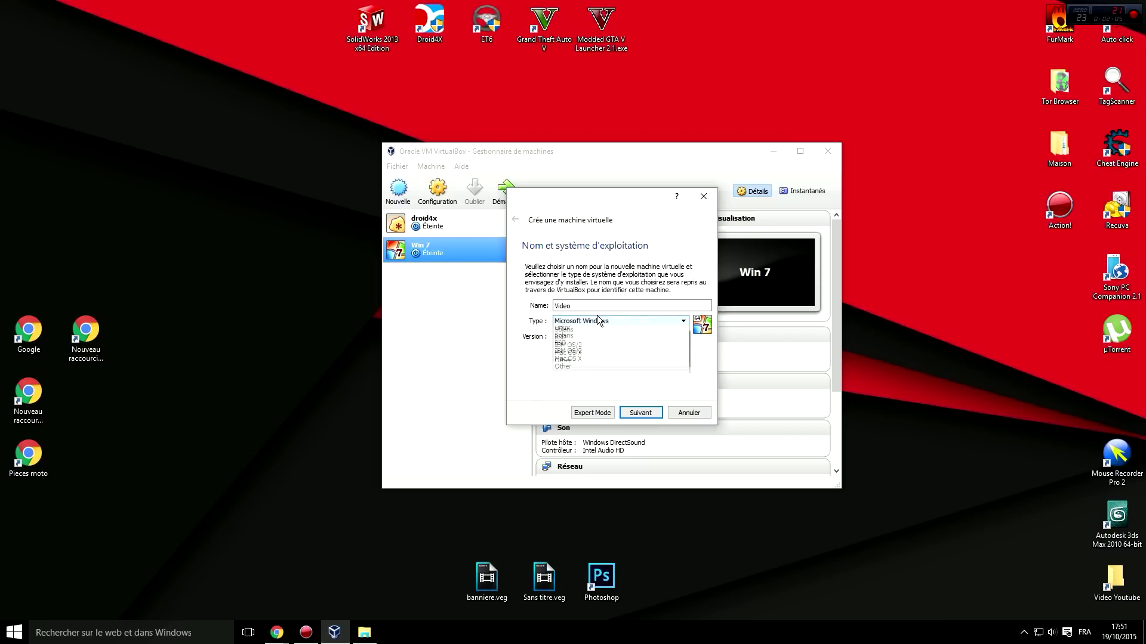
click(530, 372)
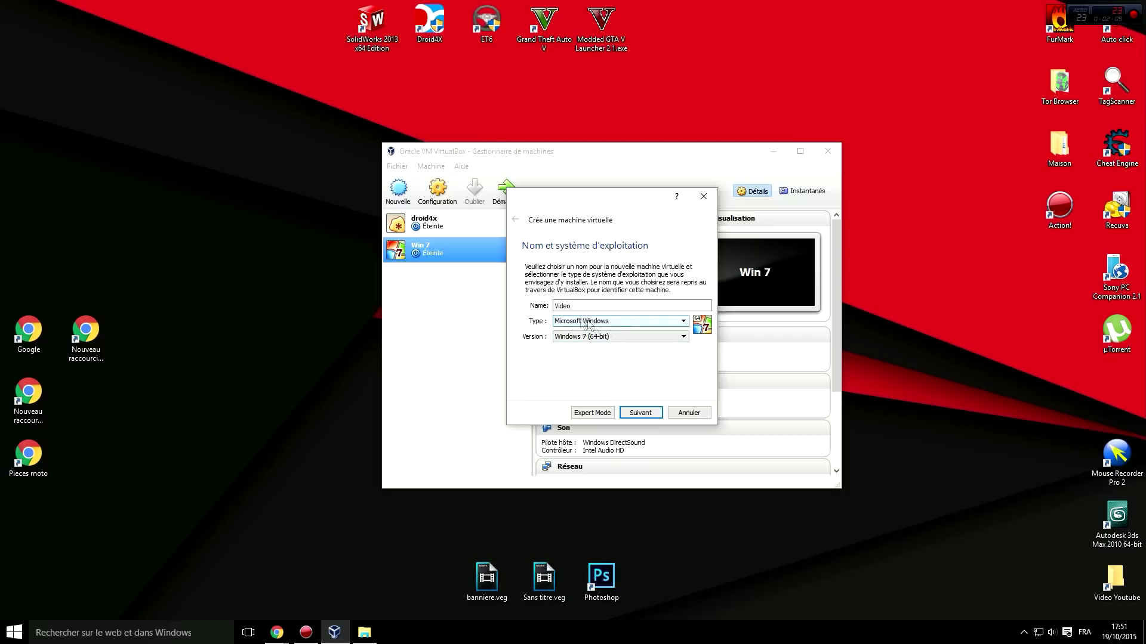
click(595, 336)
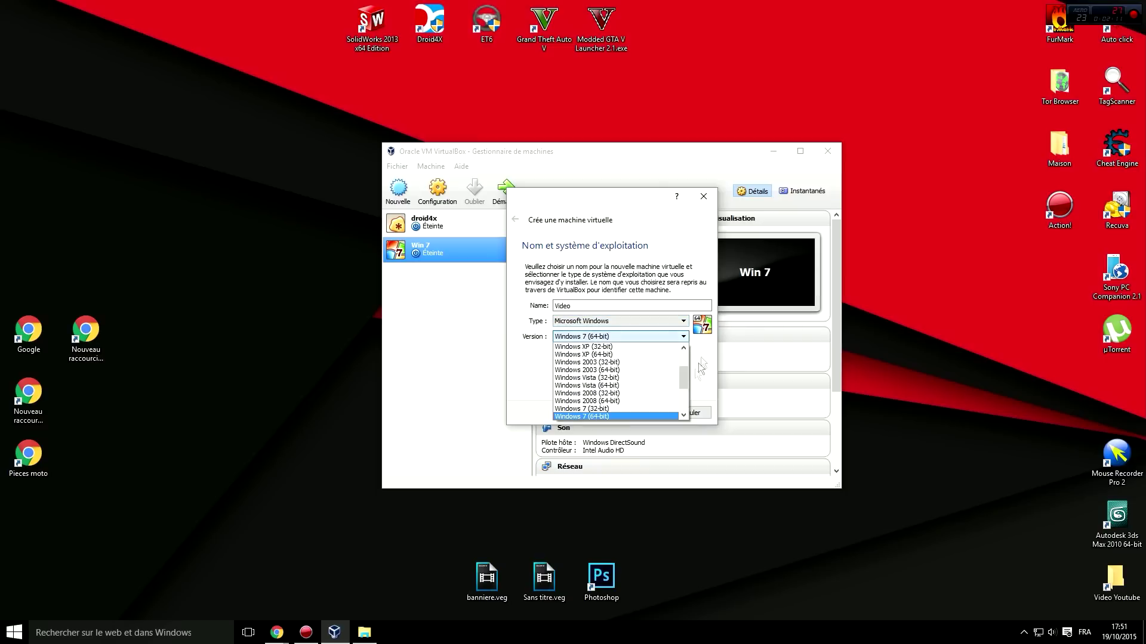
drag(683, 375, 683, 388)
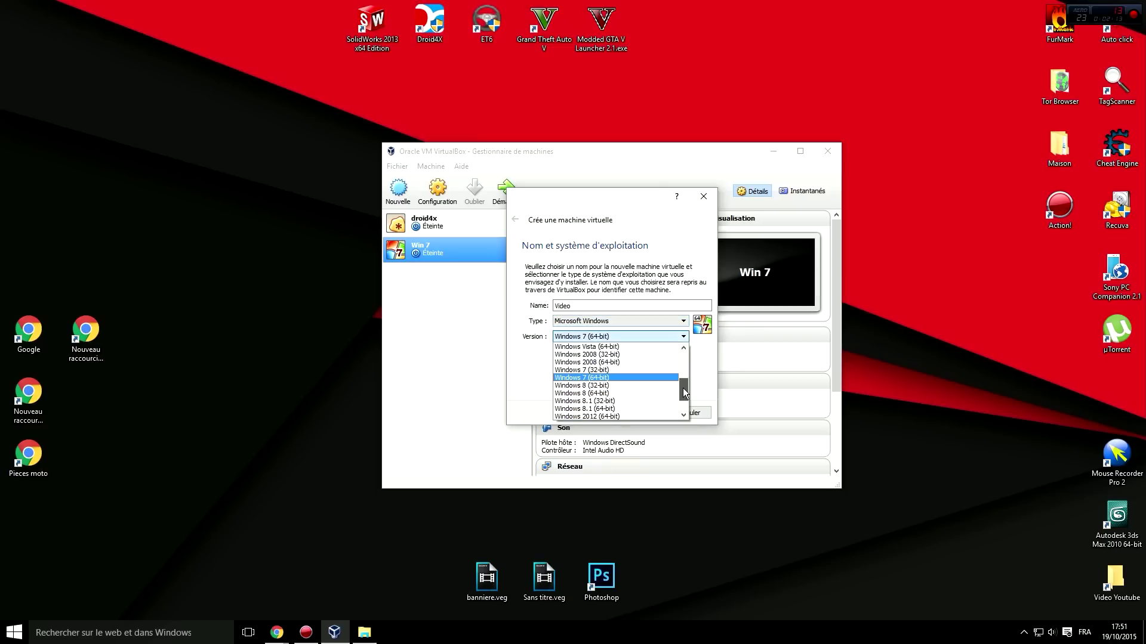
click(618, 369)
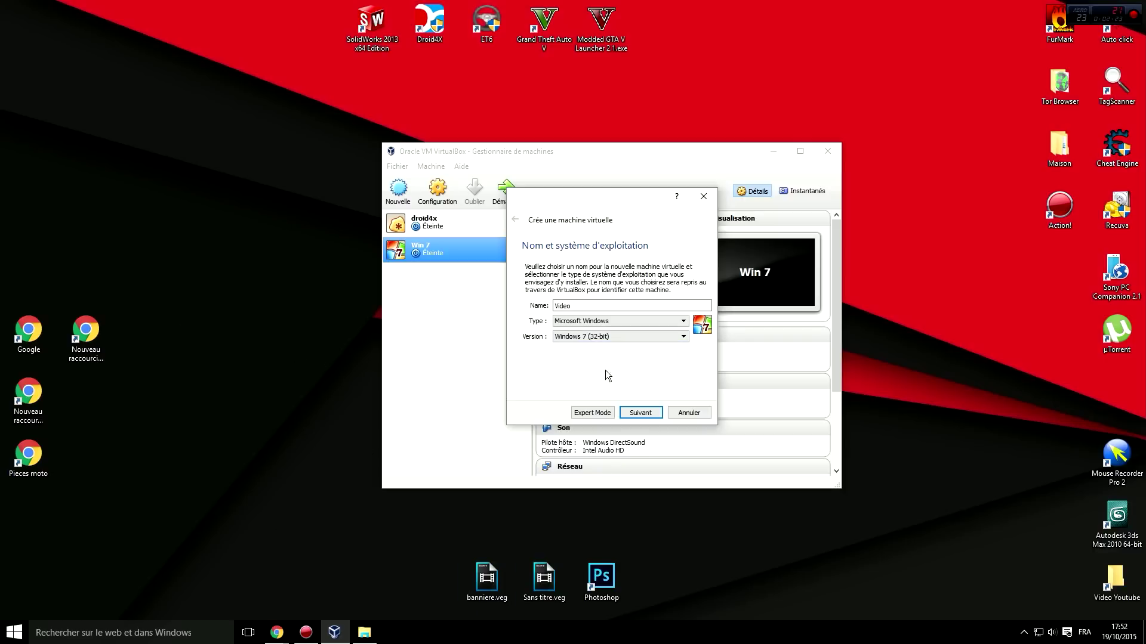
click(637, 413)
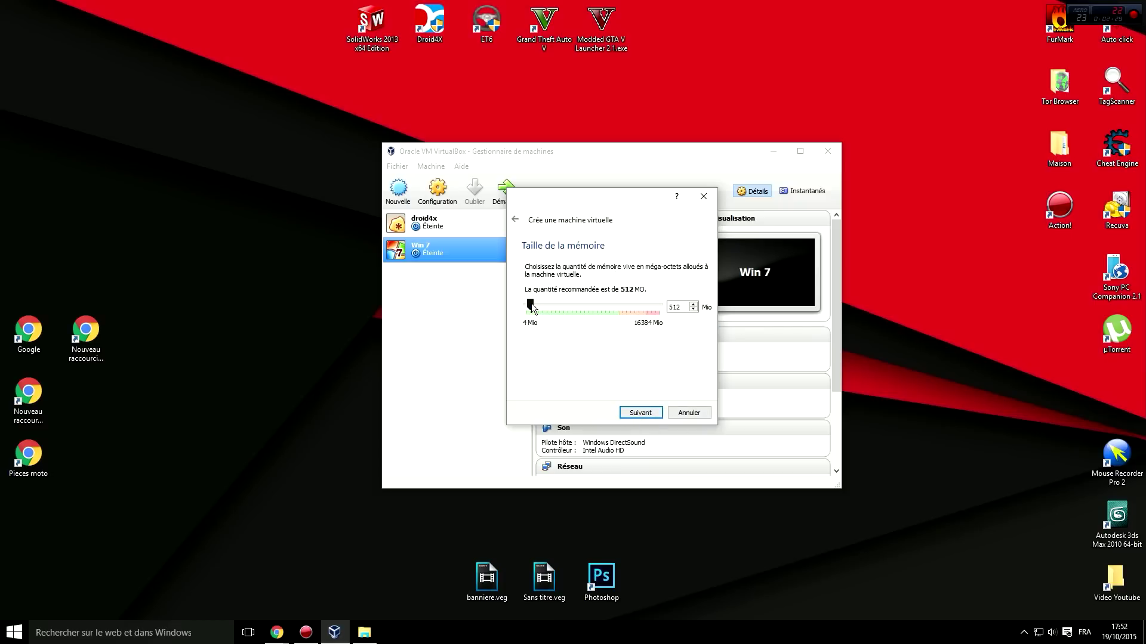
Step: Allocate 2048 MB of memory to the machine and choose a new dynamically allocated VDI virtual hard disk
drag(532, 304, 541, 305)
click(622, 413)
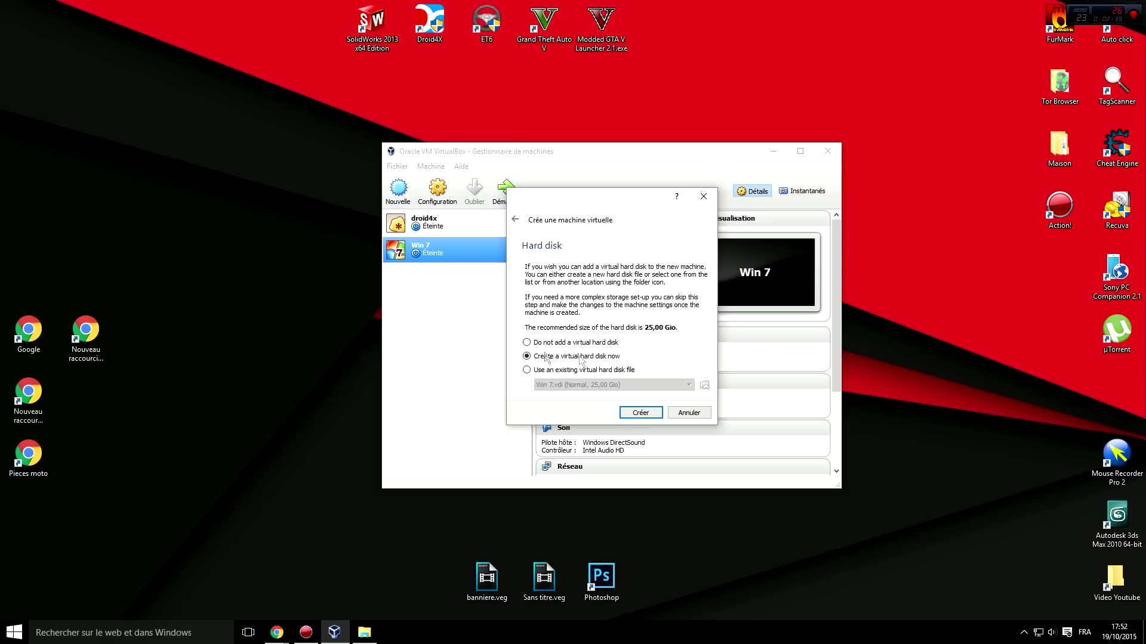
click(640, 412)
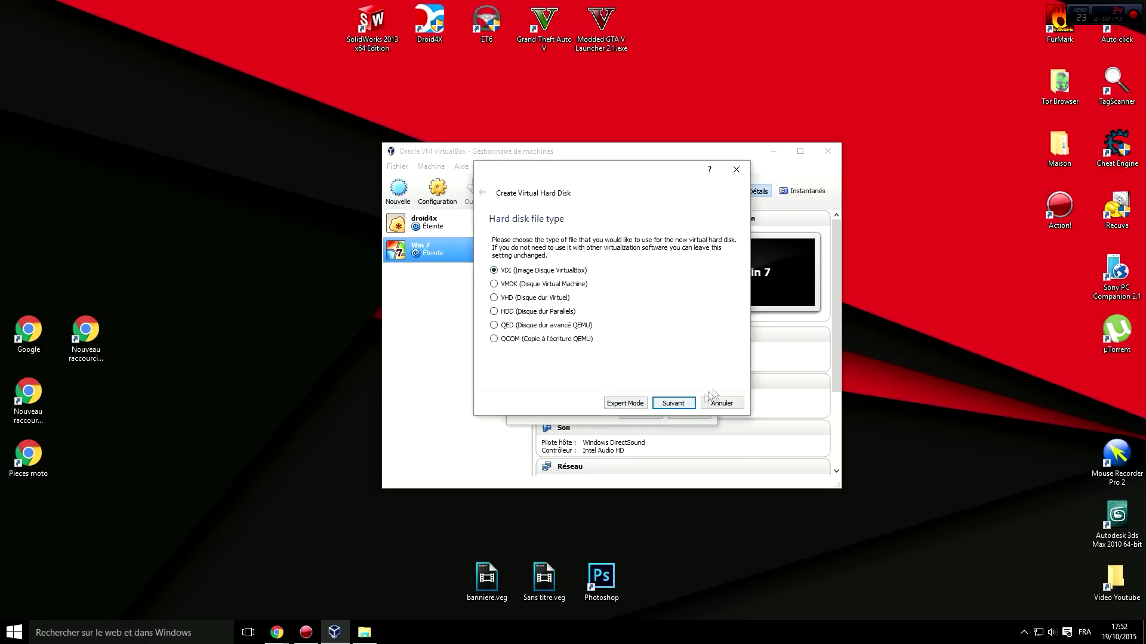
click(673, 403)
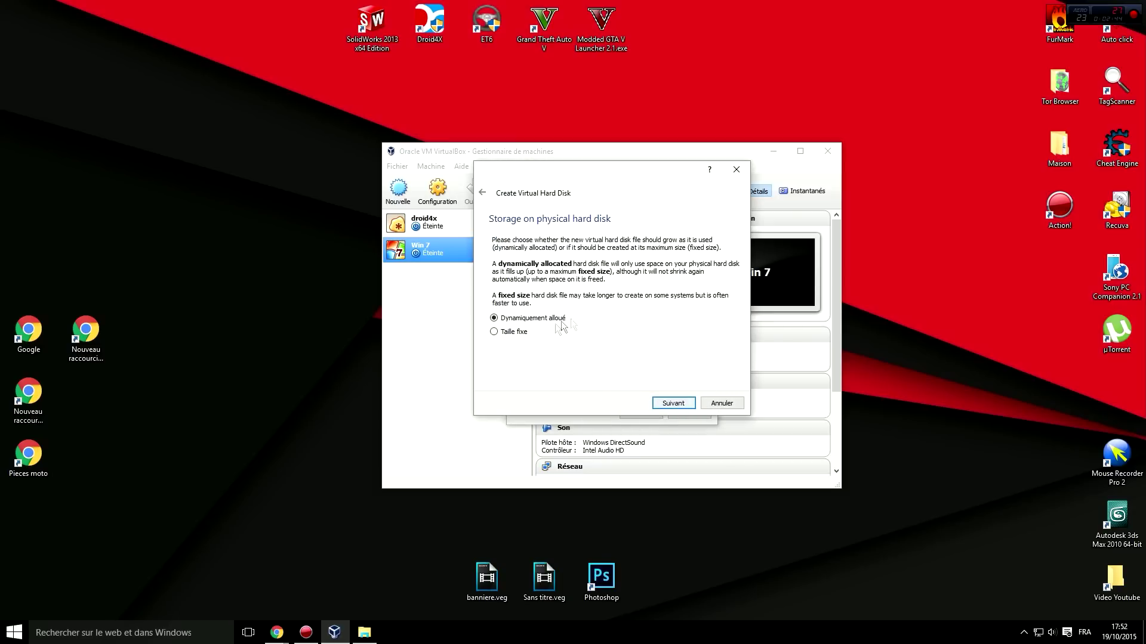
click(673, 404)
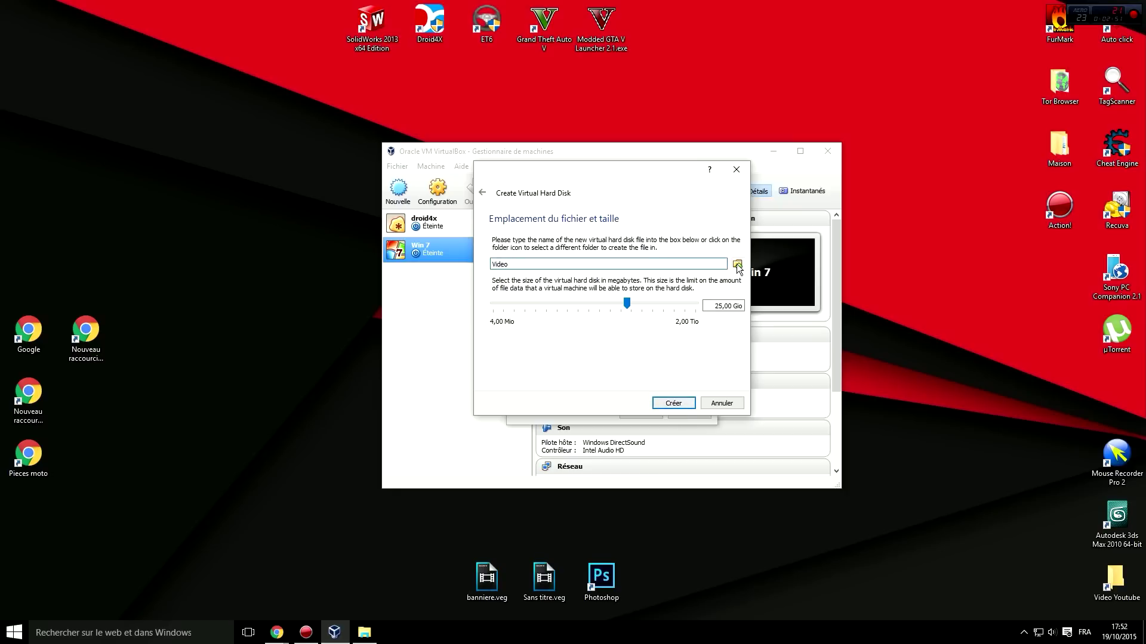
Step: Set the new virtual hard disk's location to drive E: with the file name Video.vdi
double_click(513, 264)
click(513, 263)
click(737, 264)
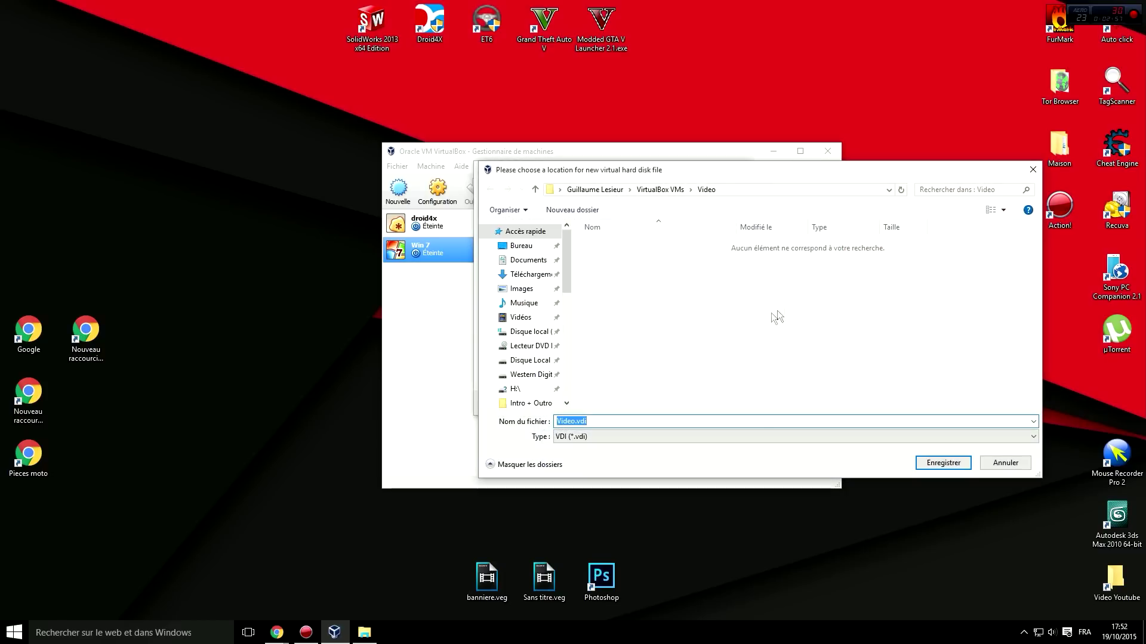
drag(565, 260, 567, 274)
click(529, 317)
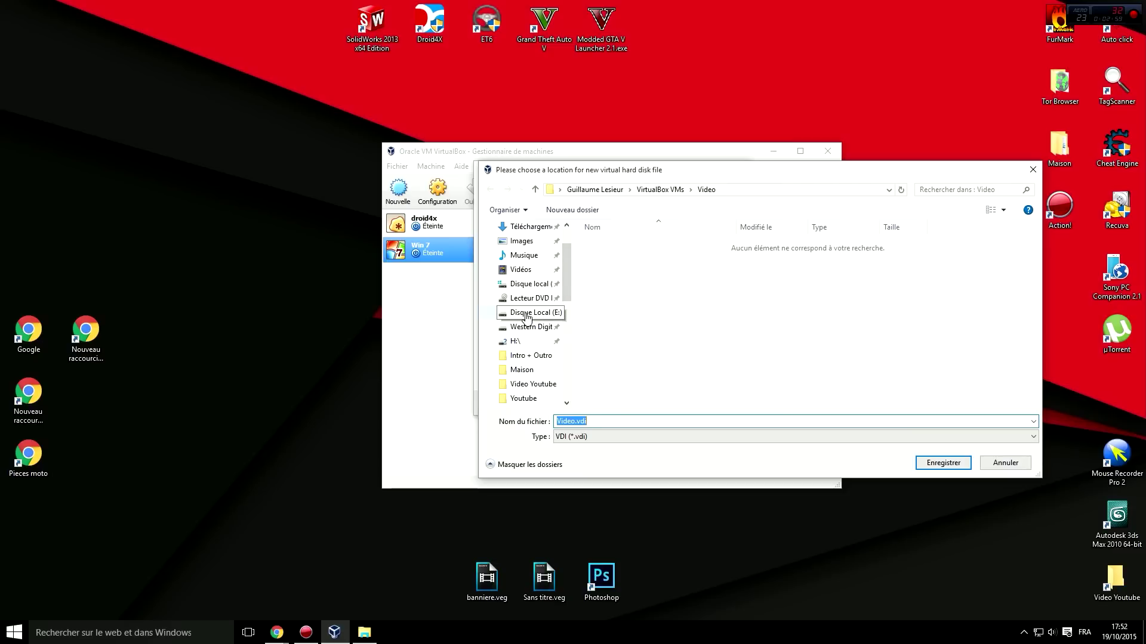
click(944, 461)
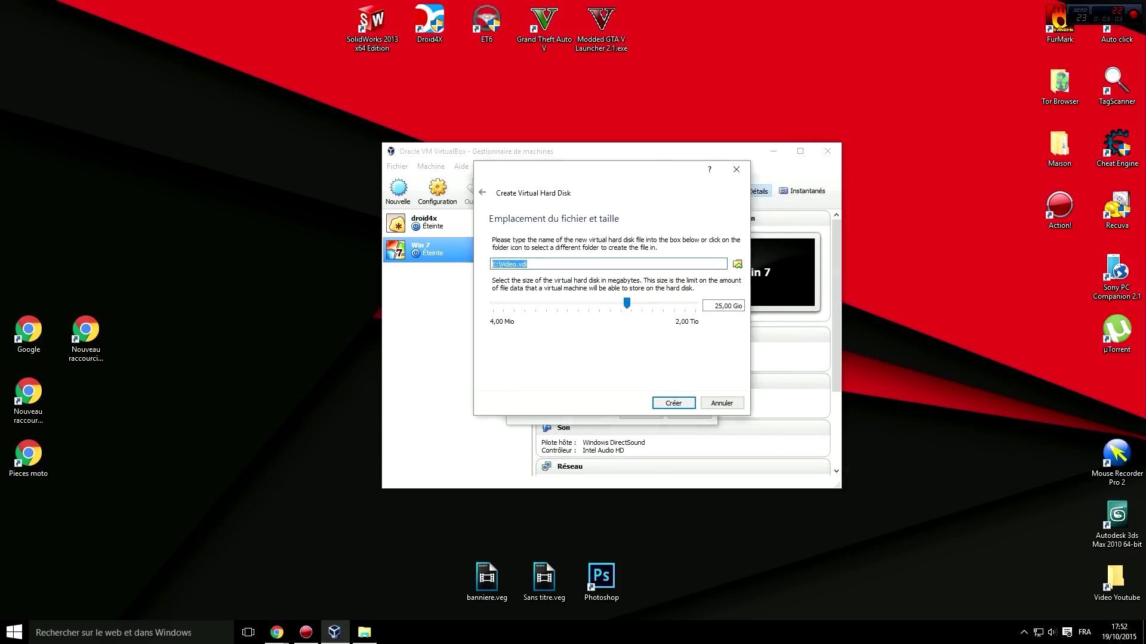
Step: Examine where the Win 7.vdi disk file is stored on drive E: in File Explorer
key(super)
click(191, 444)
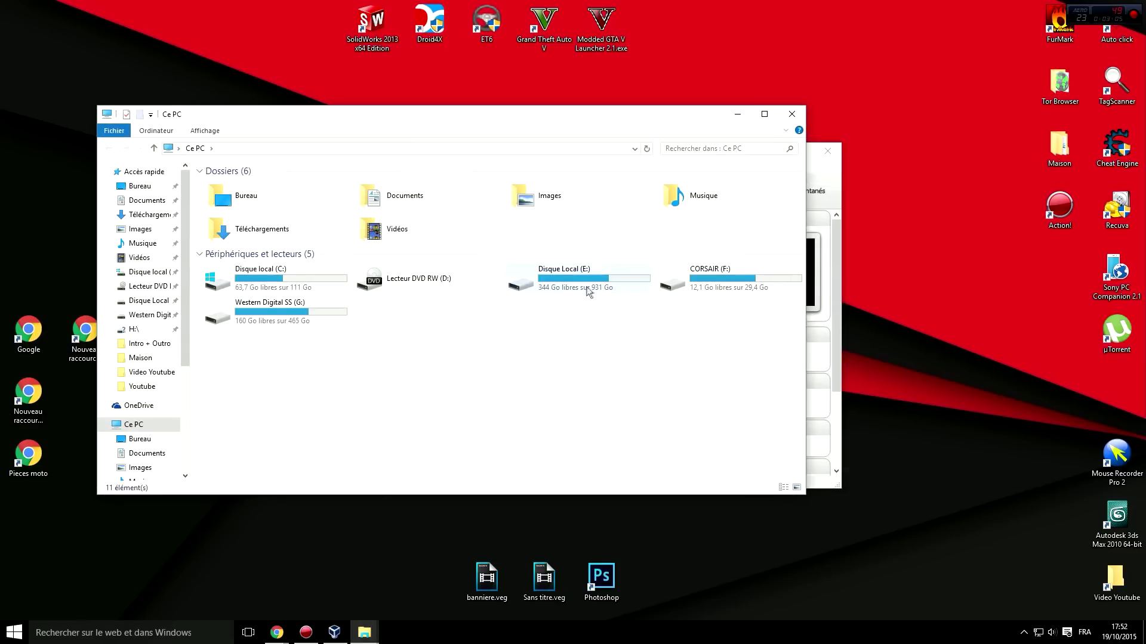
double_click(587, 291)
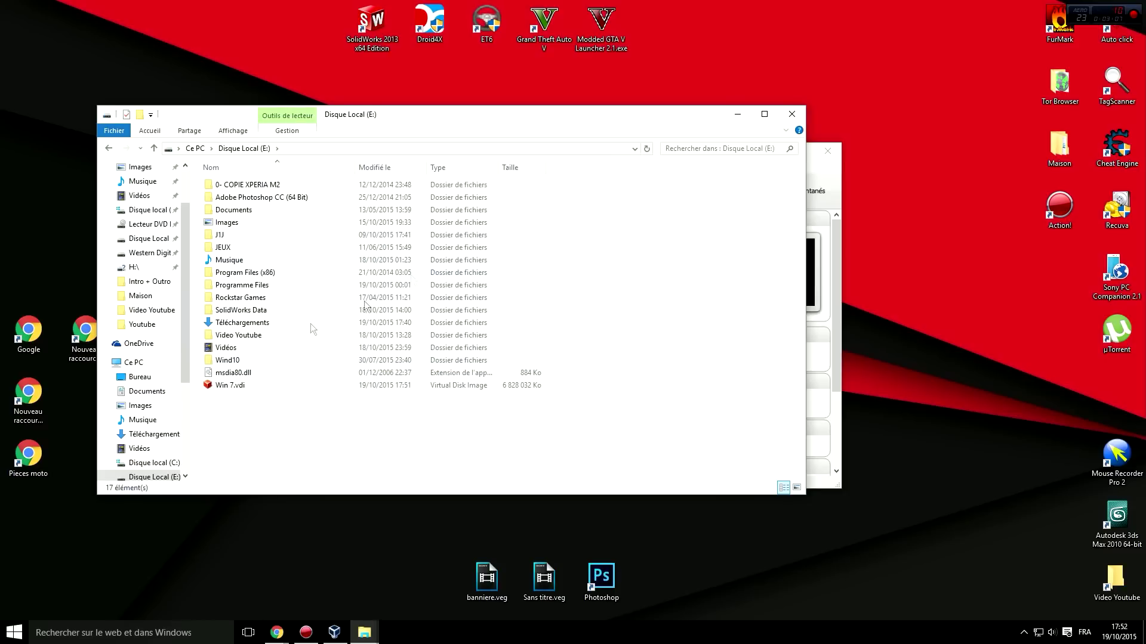
click(253, 382)
click(260, 412)
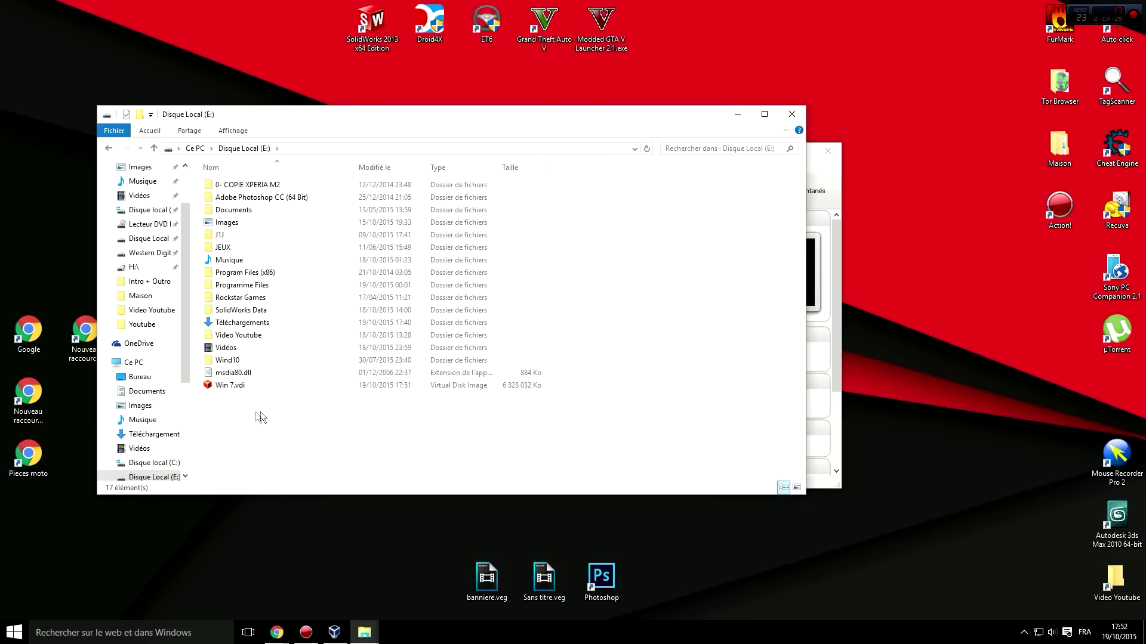
click(794, 117)
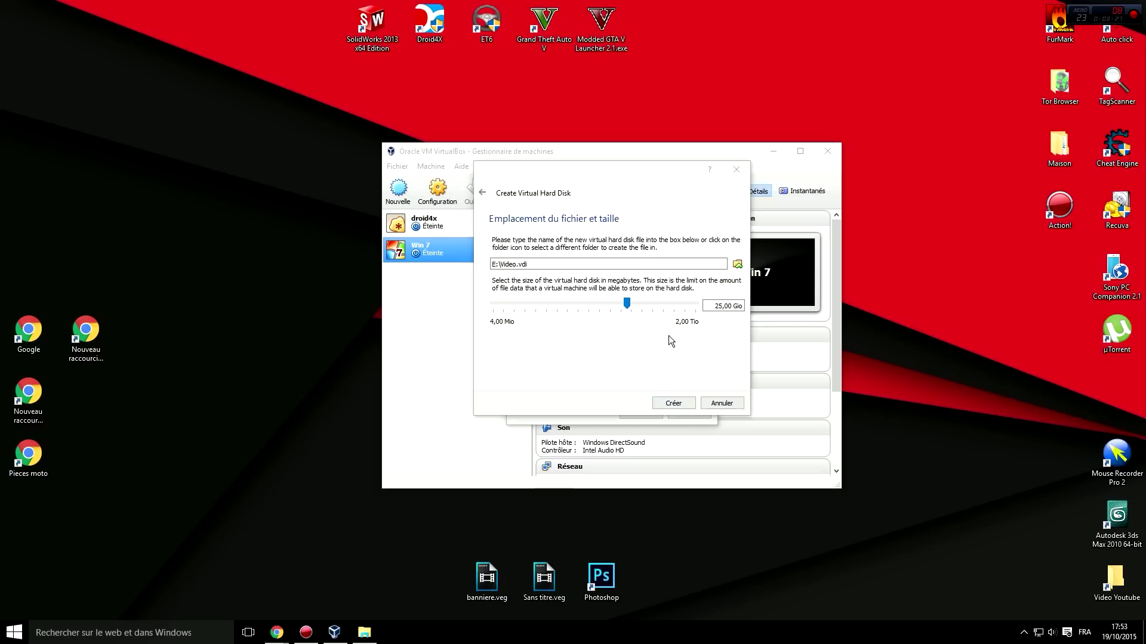
Step: Create the 25 GB virtual hard disk to finish the Video virtual machine
click(676, 403)
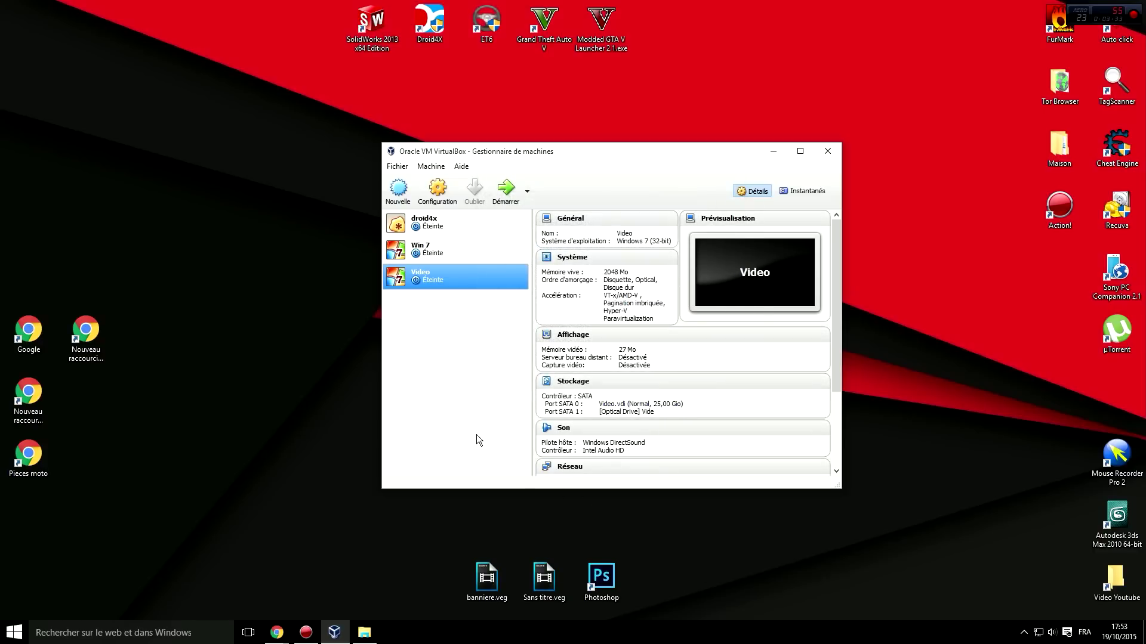
Step: Switch to Chrome, search the T411 site for "windows", and look through the results
click(276, 632)
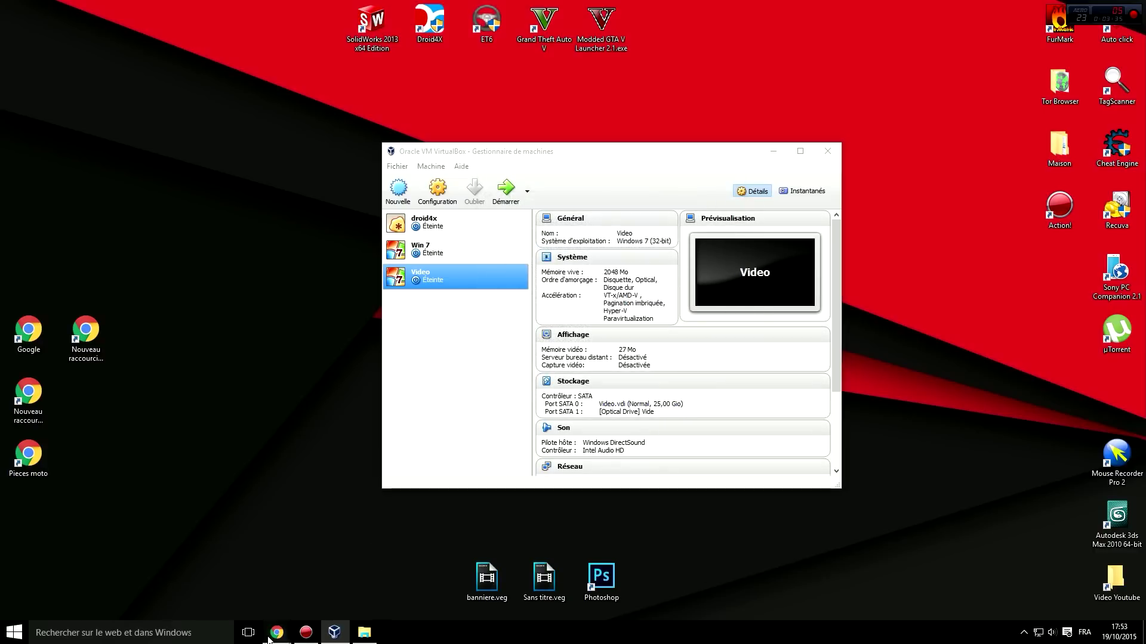
click(327, 564)
click(92, 6)
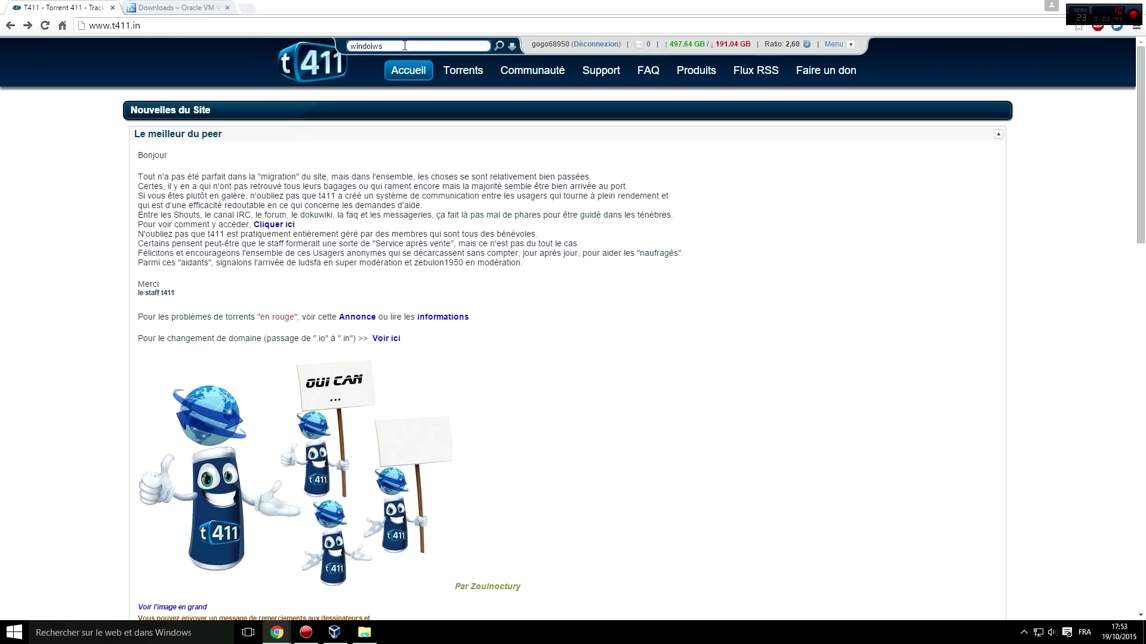
key(Return)
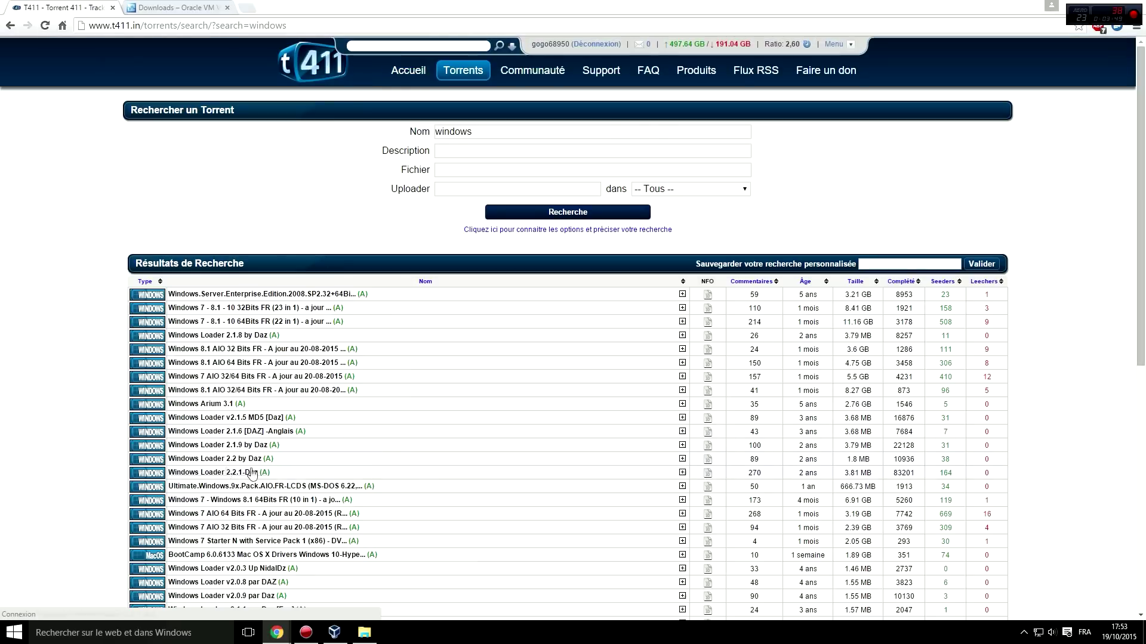
scroll(283, 465, down, 10)
scroll(283, 411, up, 10)
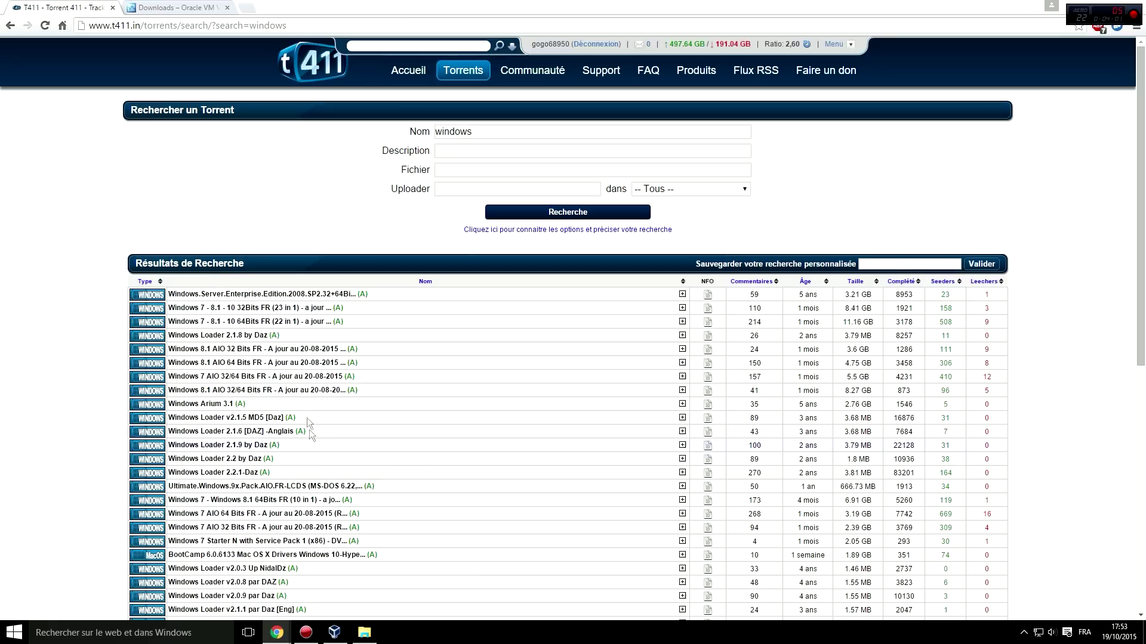
click(1076, 5)
Step: Switch to File Explorer and examine the Windows 7 Home Premium (32 Bit) folder for the ISO file, then return to VirtualBox
click(364, 633)
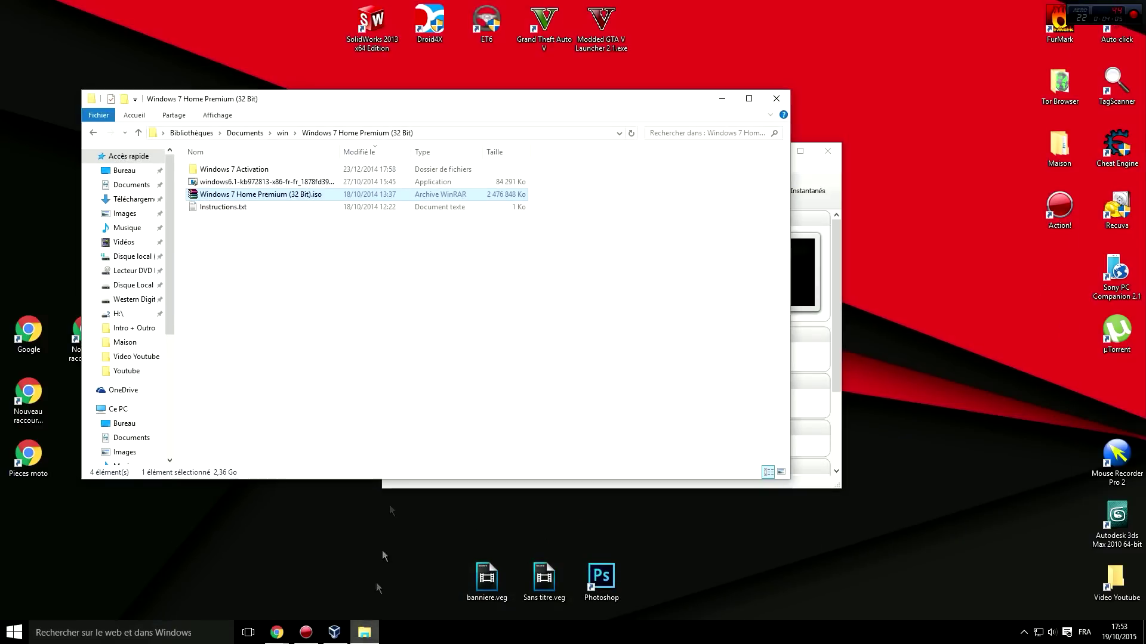
click(330, 245)
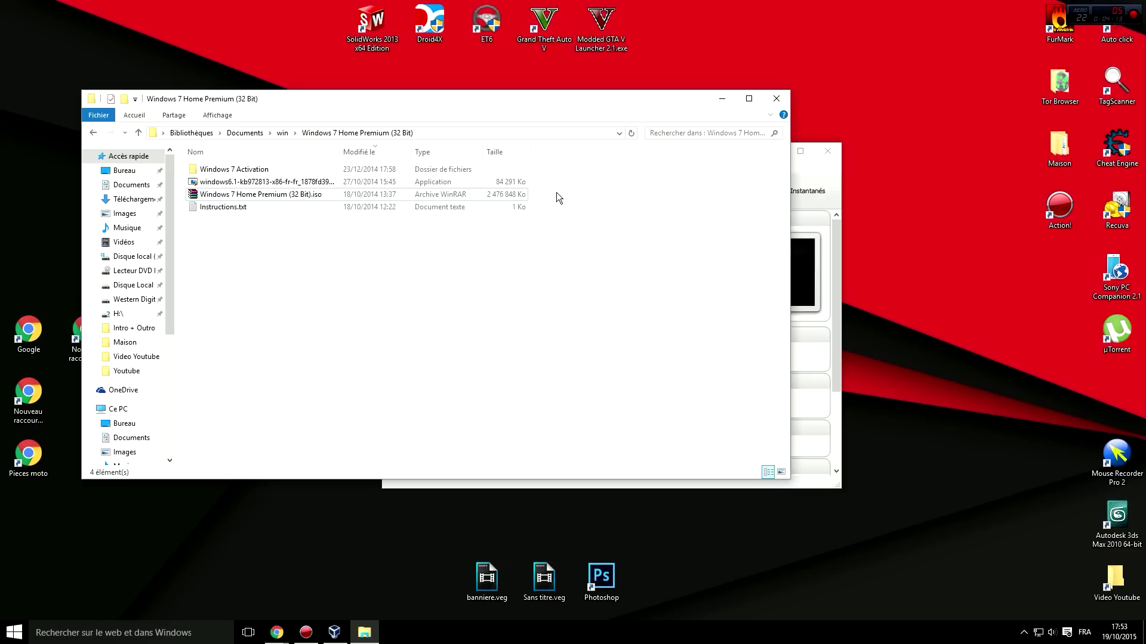
click(475, 196)
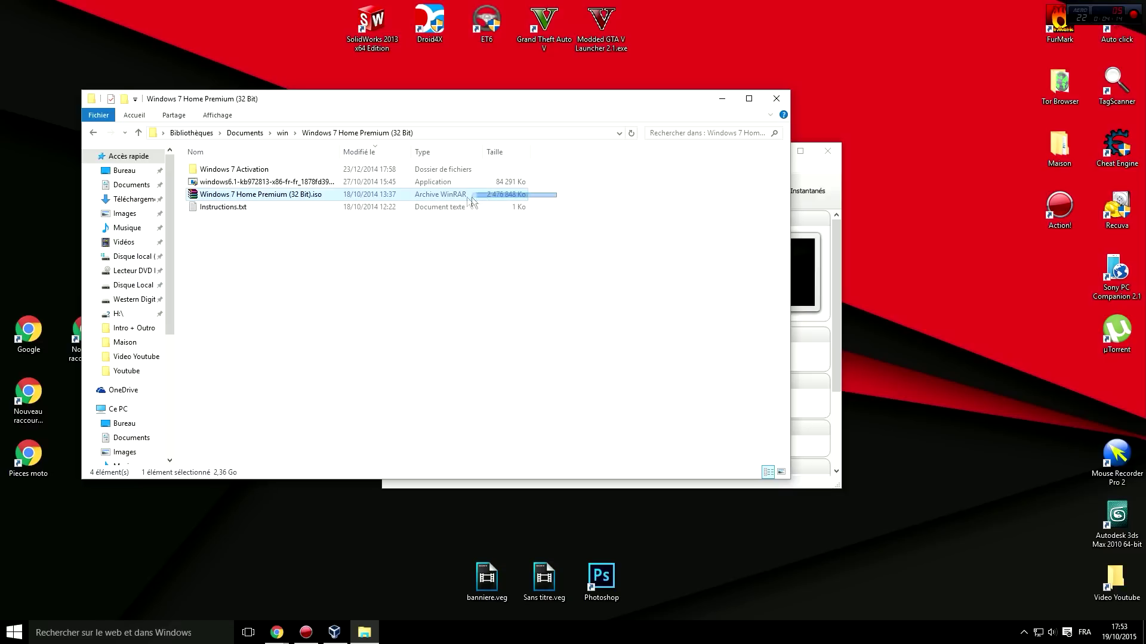
click(334, 275)
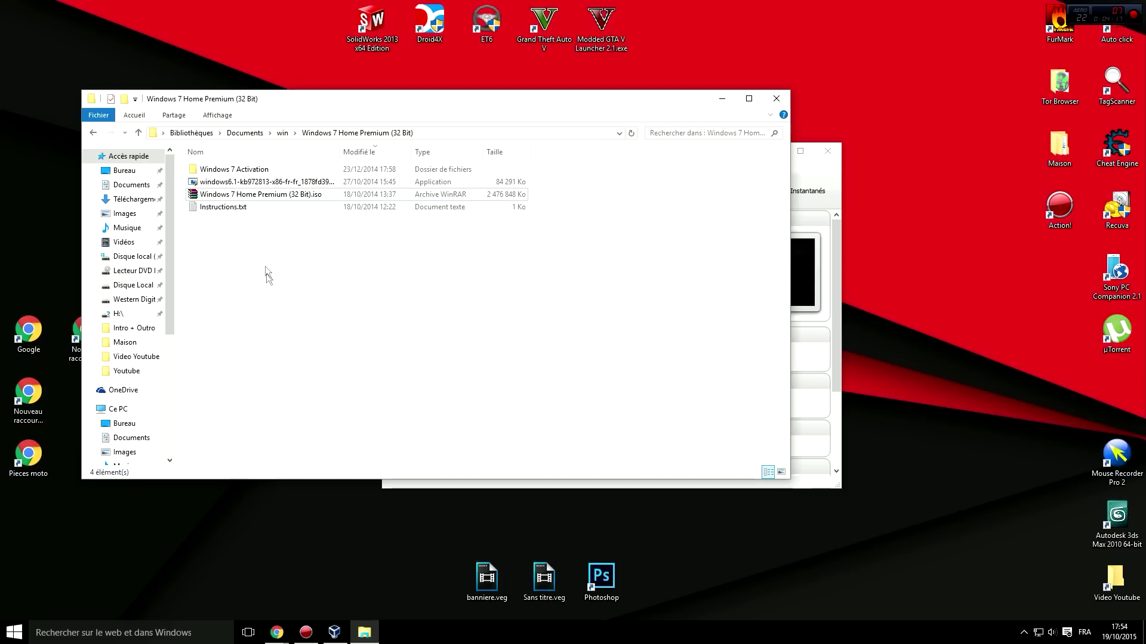
click(838, 227)
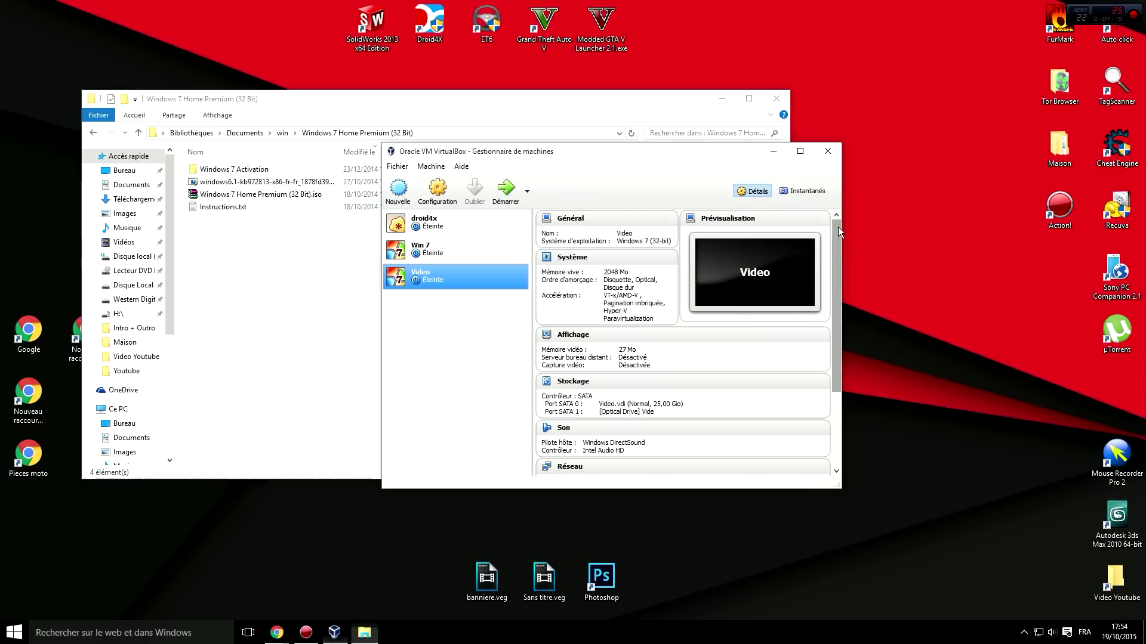
click(721, 99)
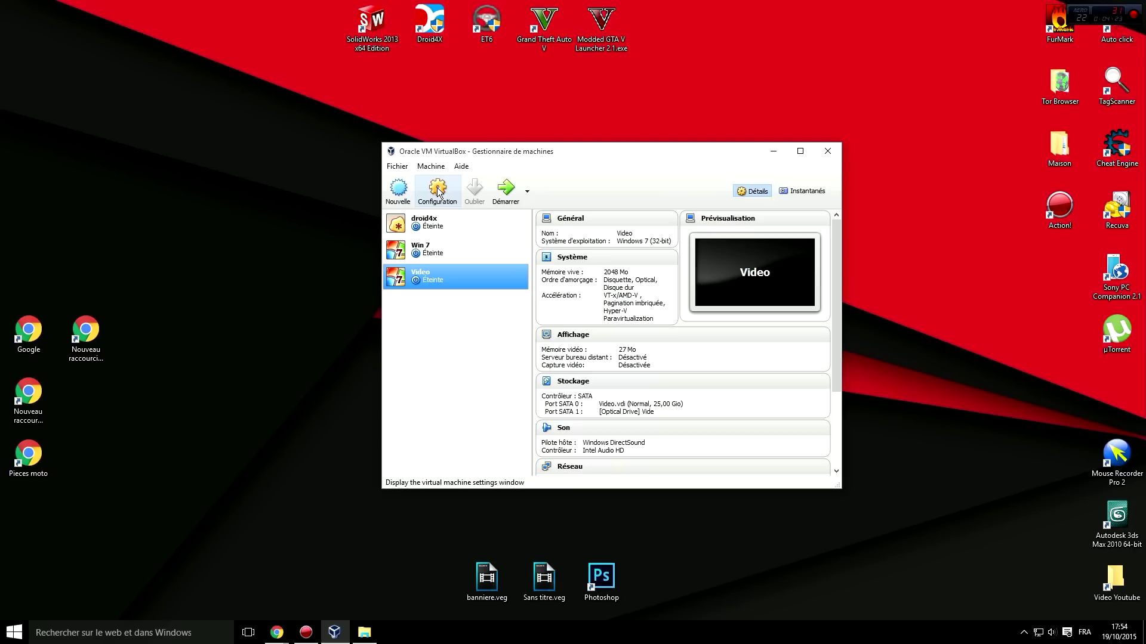
Step: Open the settings of the Video virtual machine and review its System and Display options
right_click(488, 282)
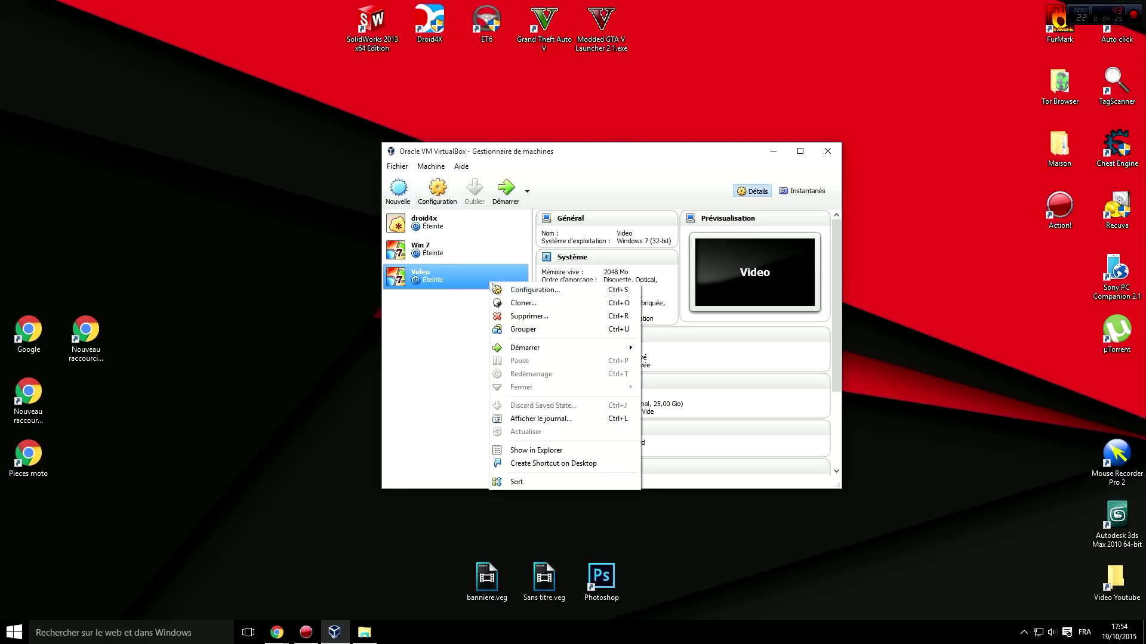
click(504, 290)
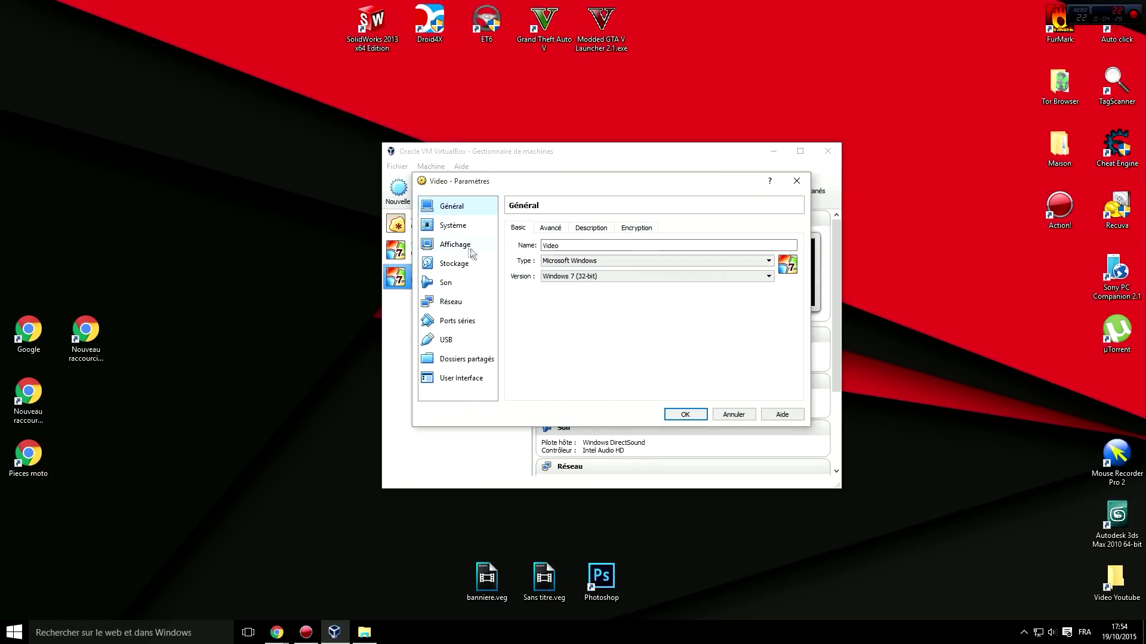
click(452, 227)
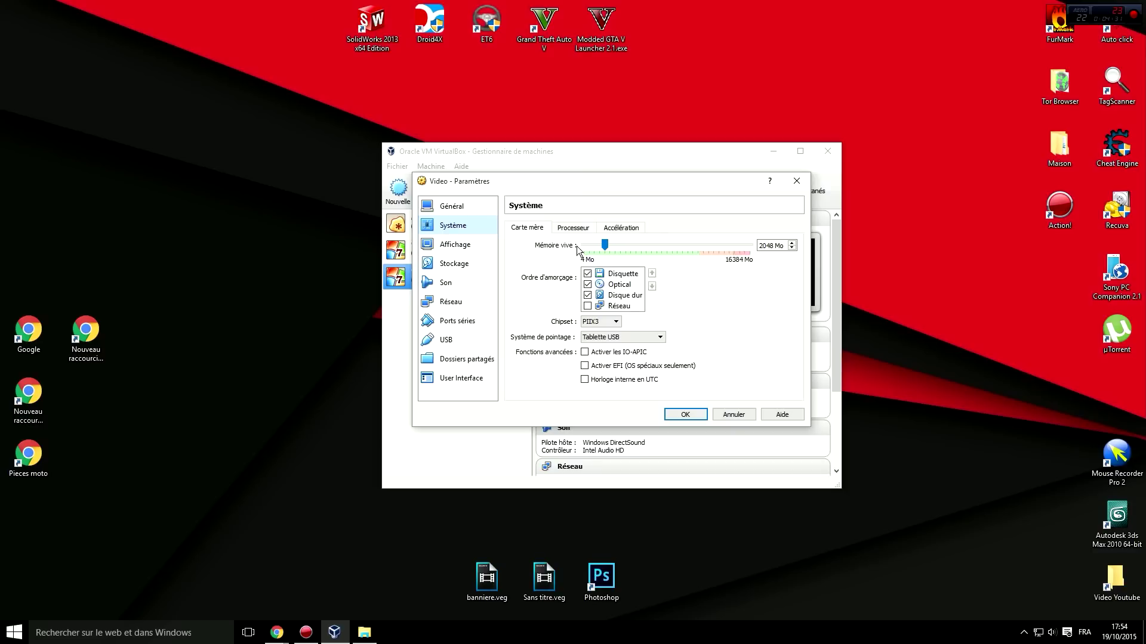
click(460, 246)
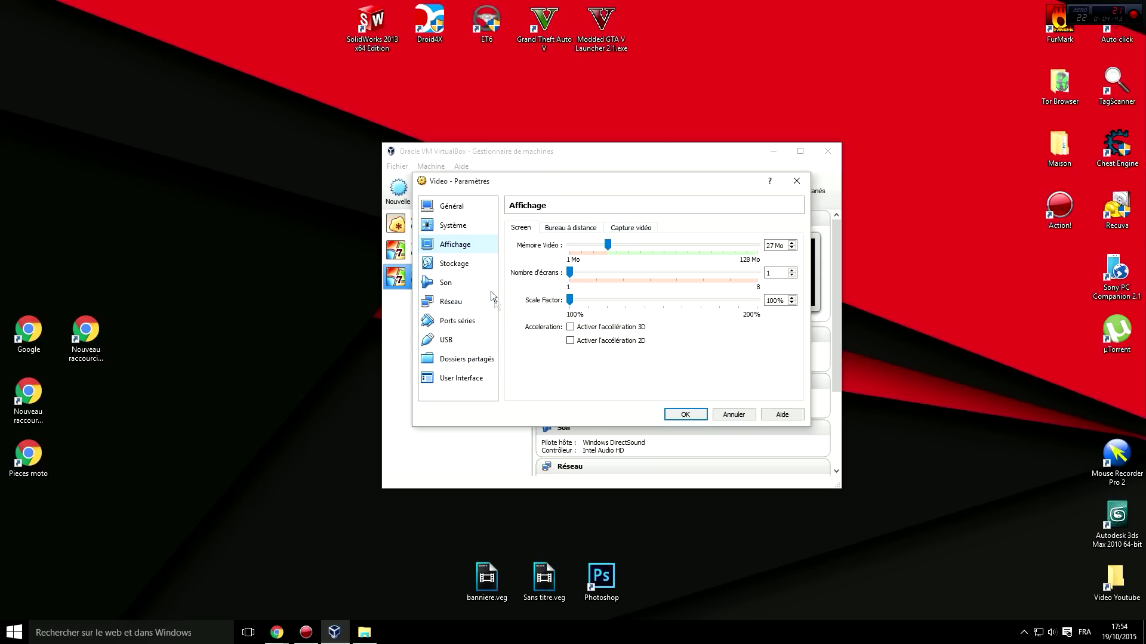
Step: Load Windows 7 Home Premium (32 Bit).iso into the Video machine's empty optical drive on Port SATA 1 and save the settings
click(472, 265)
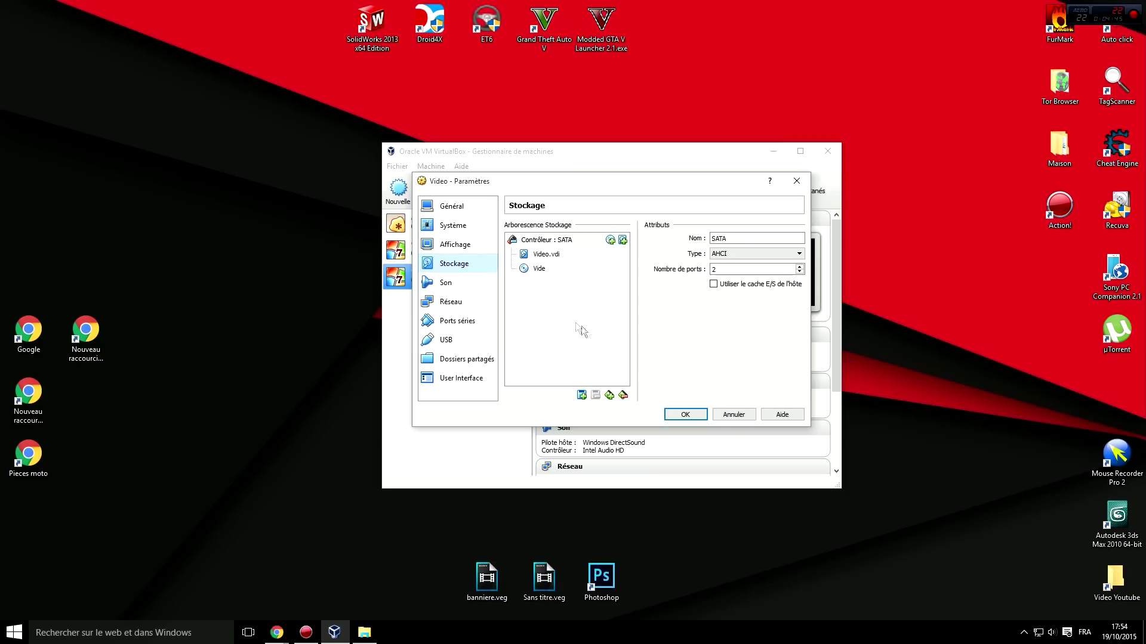
click(540, 270)
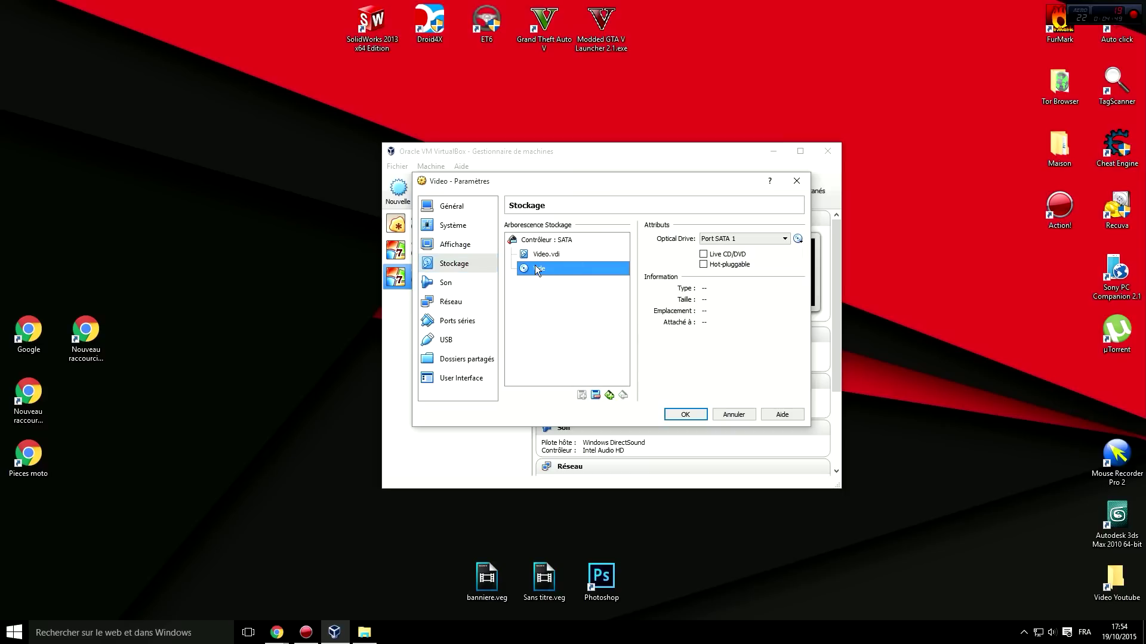
click(753, 238)
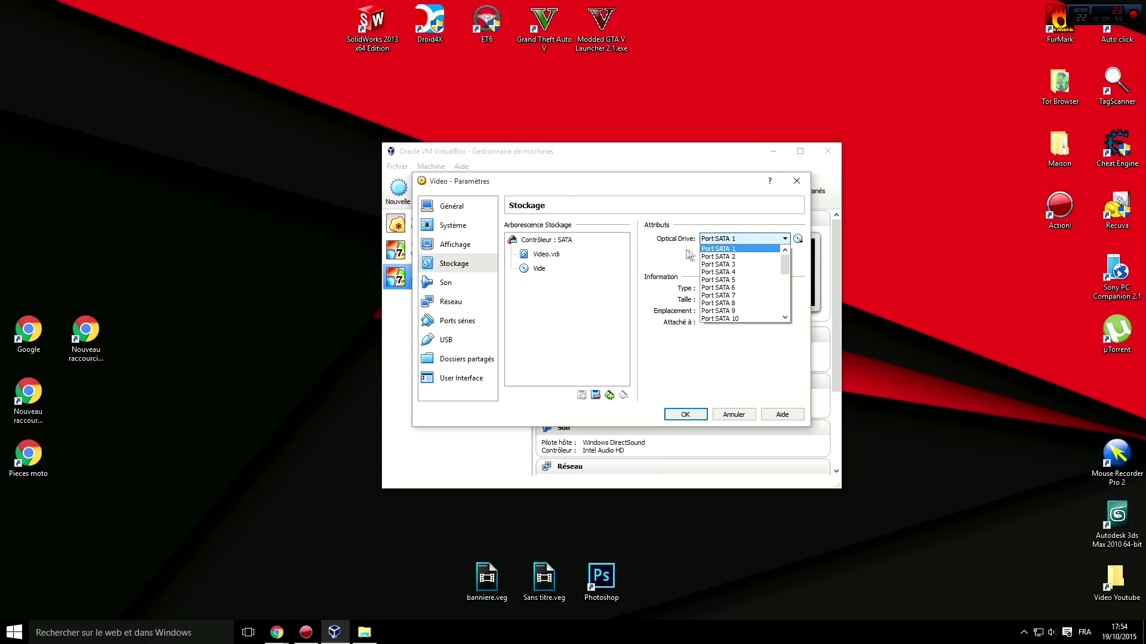
click(731, 248)
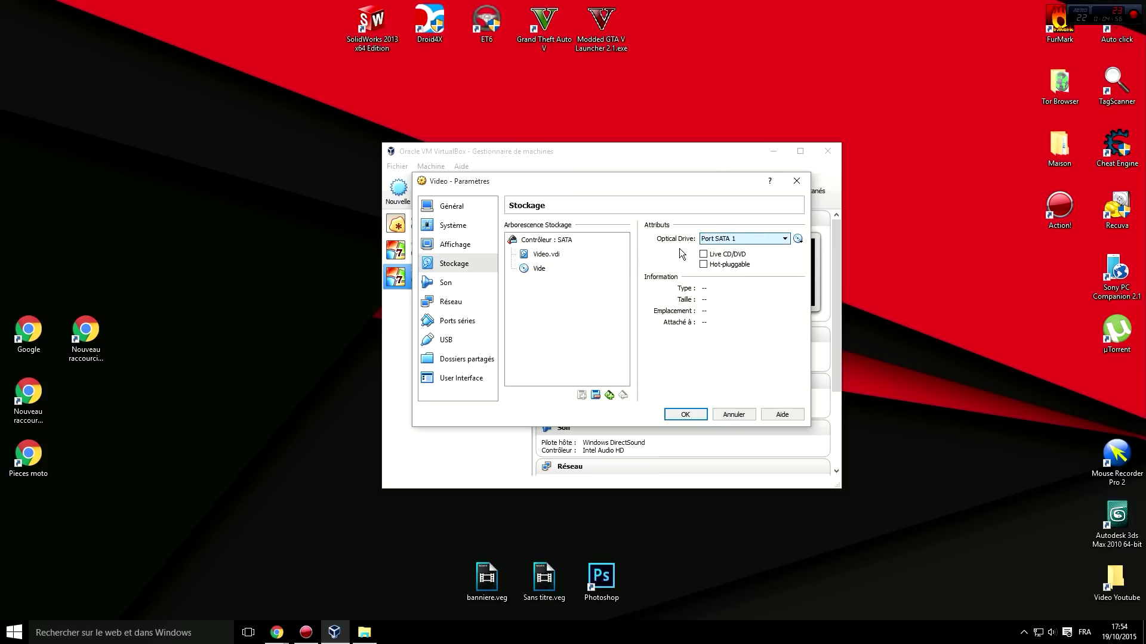
click(797, 240)
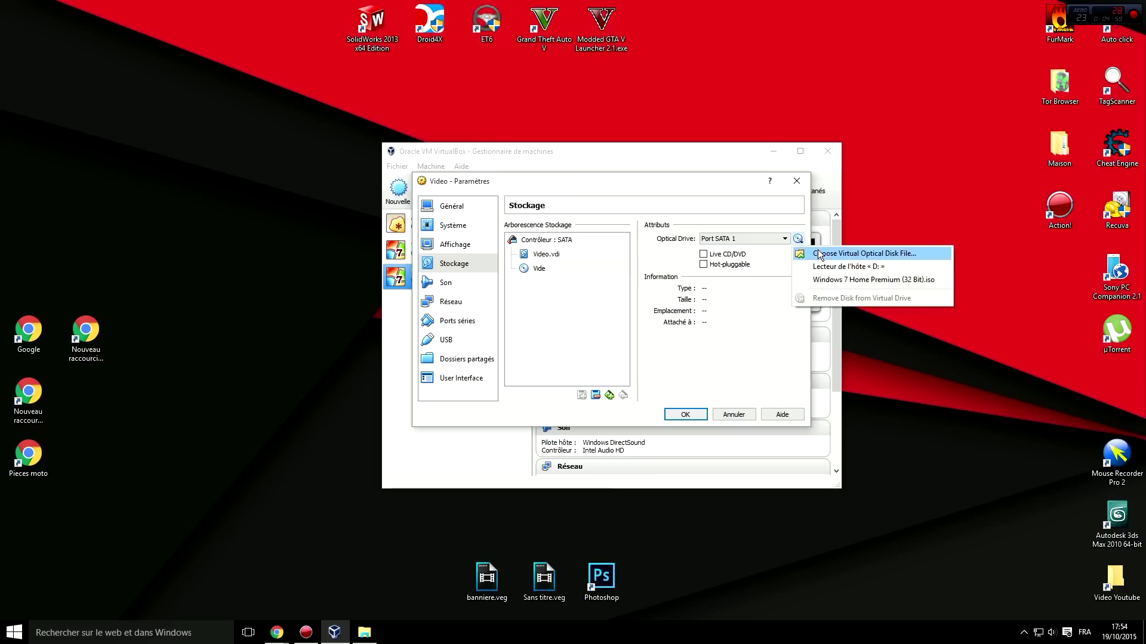
click(921, 254)
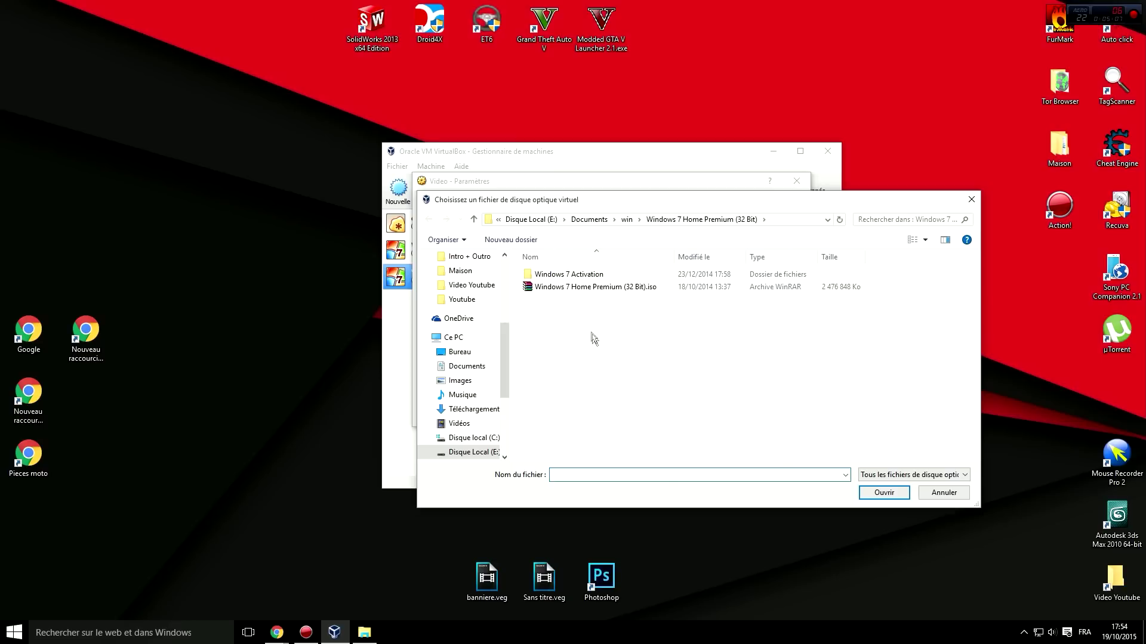
click(639, 289)
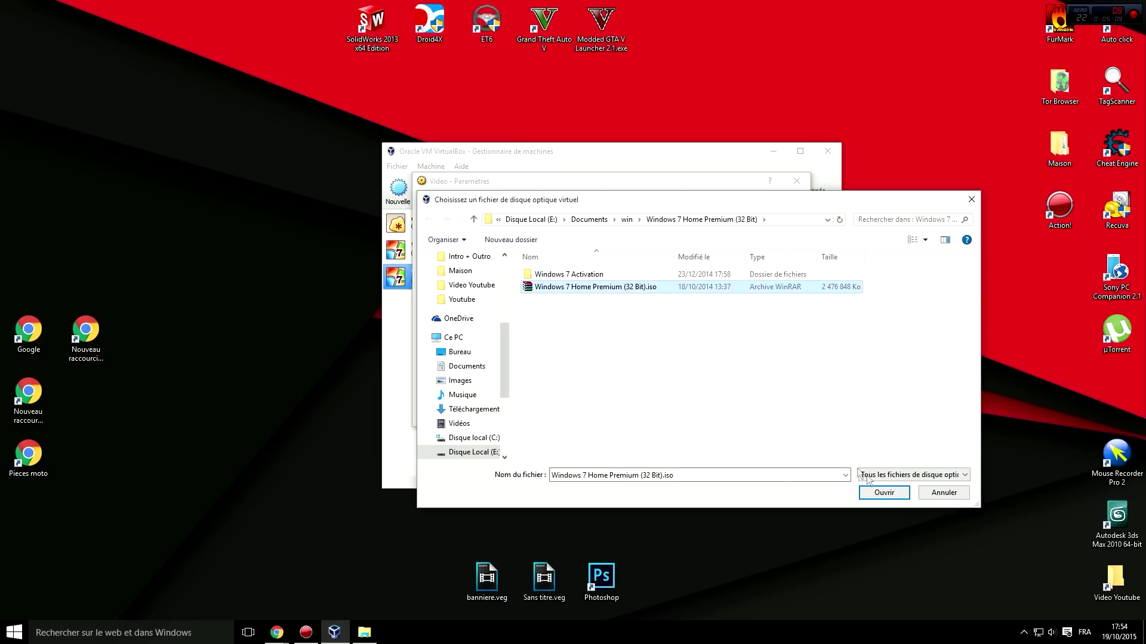
click(884, 493)
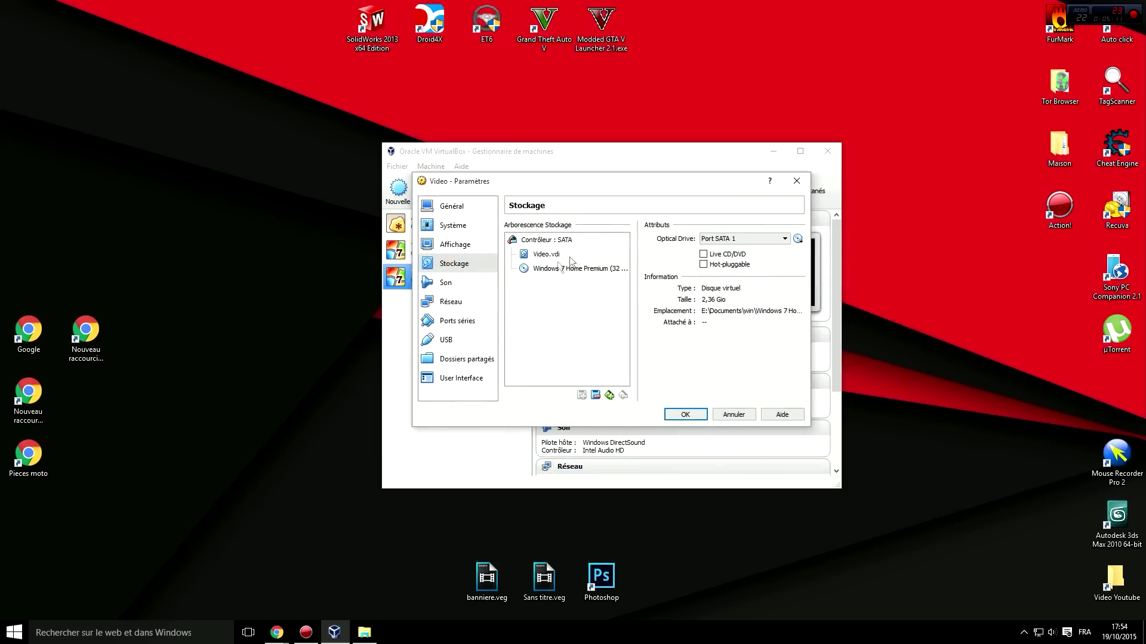
click(685, 414)
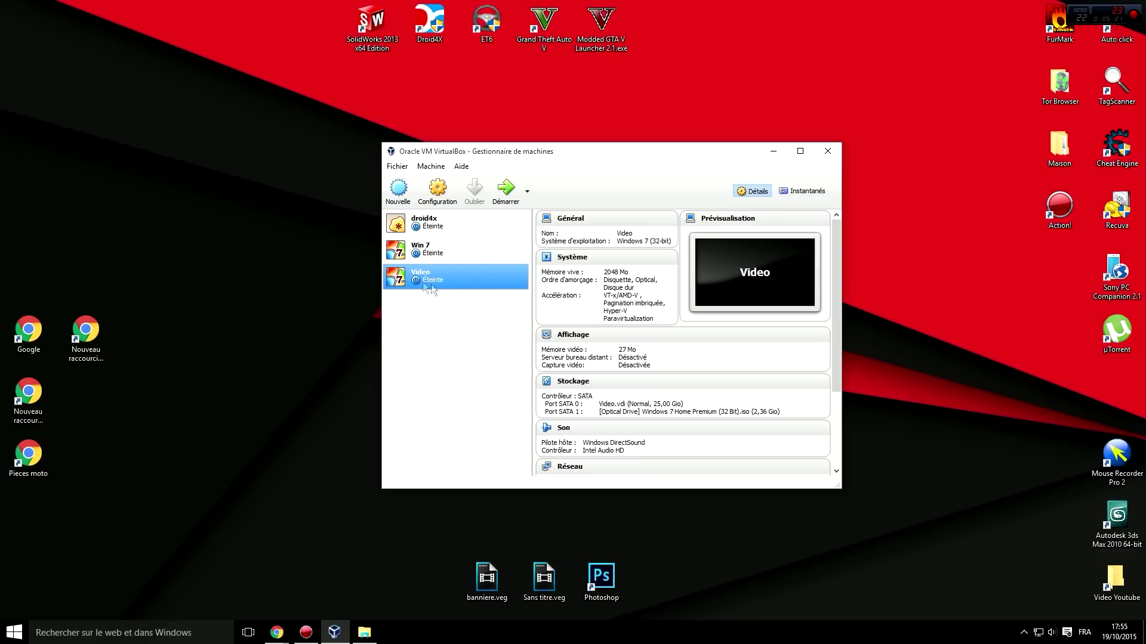
Step: Start the Video virtual machine to boot the Windows 7 installer
double_click(450, 277)
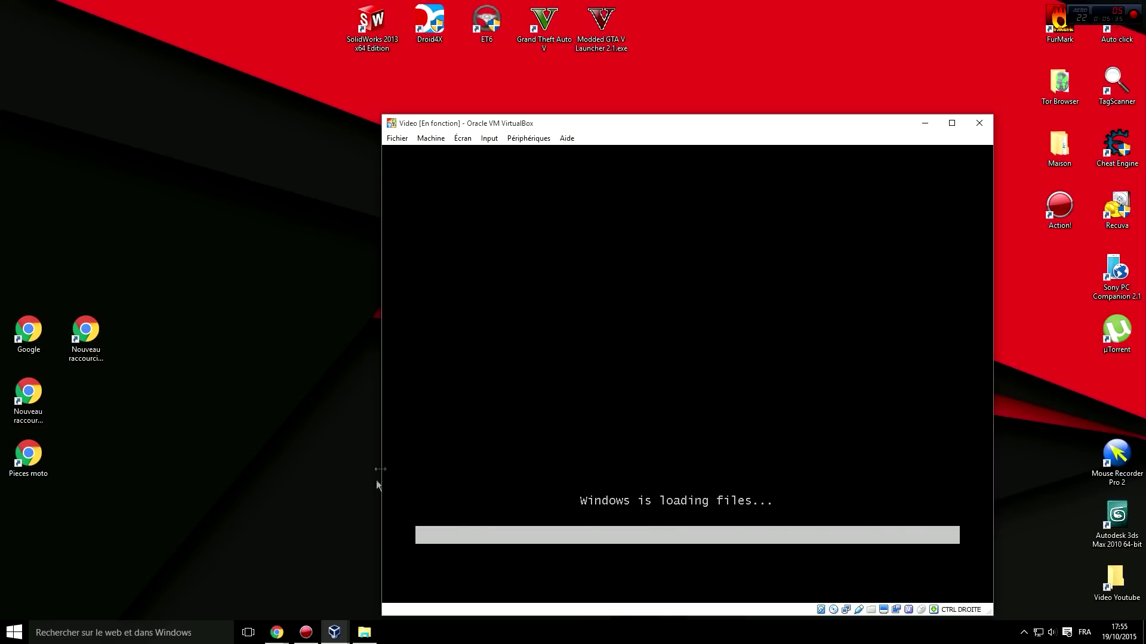
drag(598, 123, 472, 58)
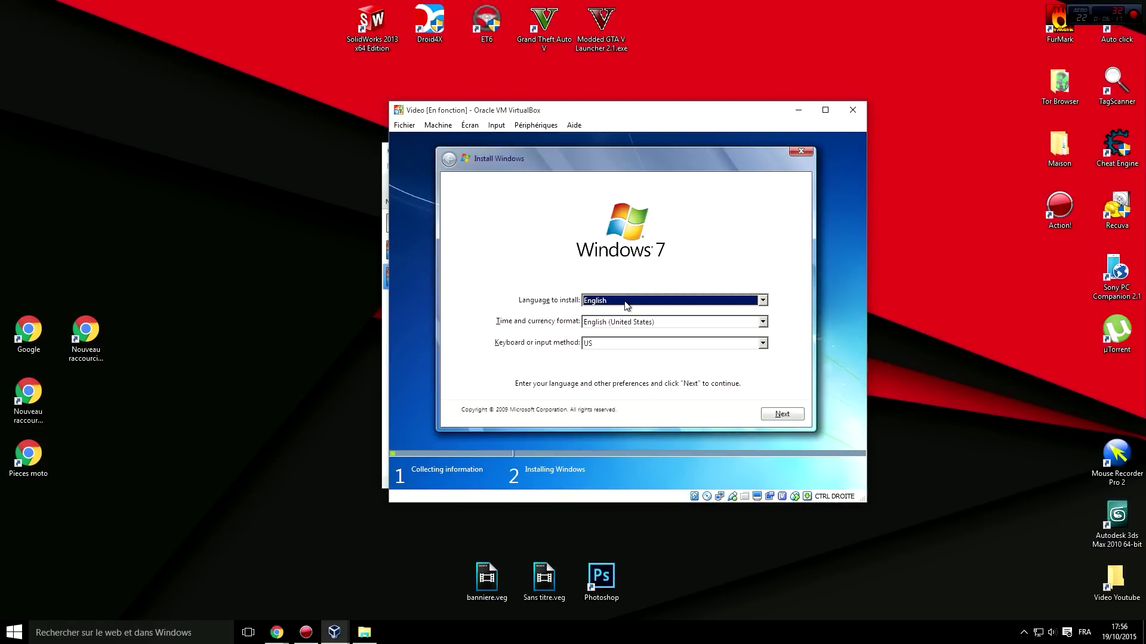
Step: Set the installer's time and currency format to French (France) with the French keyboard, keep English as the language, and continue
click(633, 301)
click(644, 305)
click(762, 324)
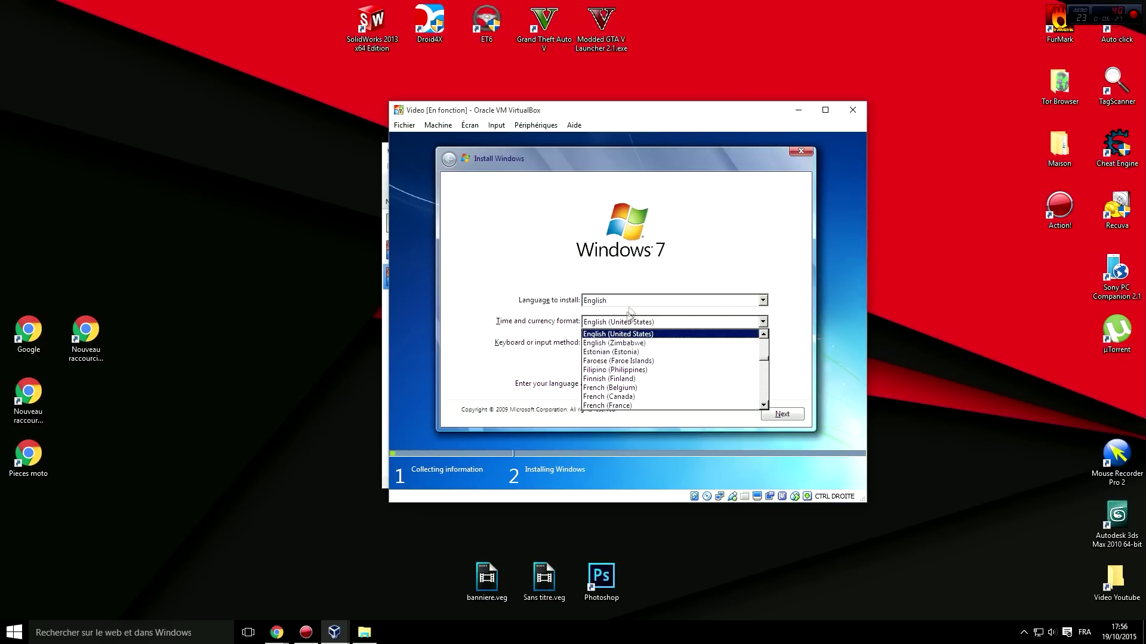
click(627, 320)
click(621, 301)
click(621, 311)
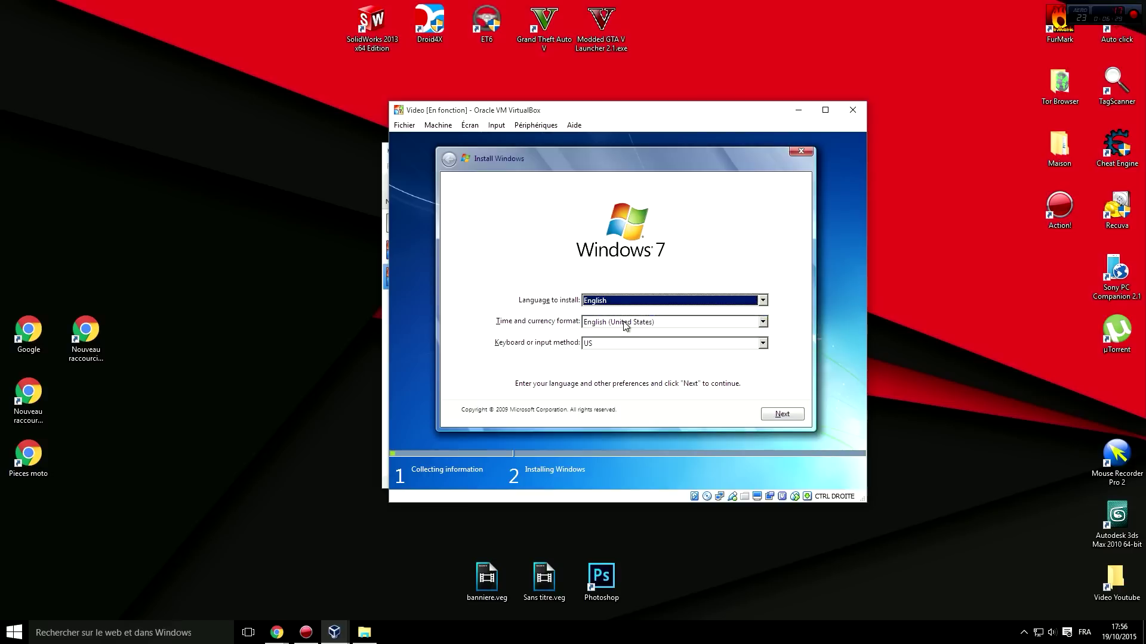
click(749, 324)
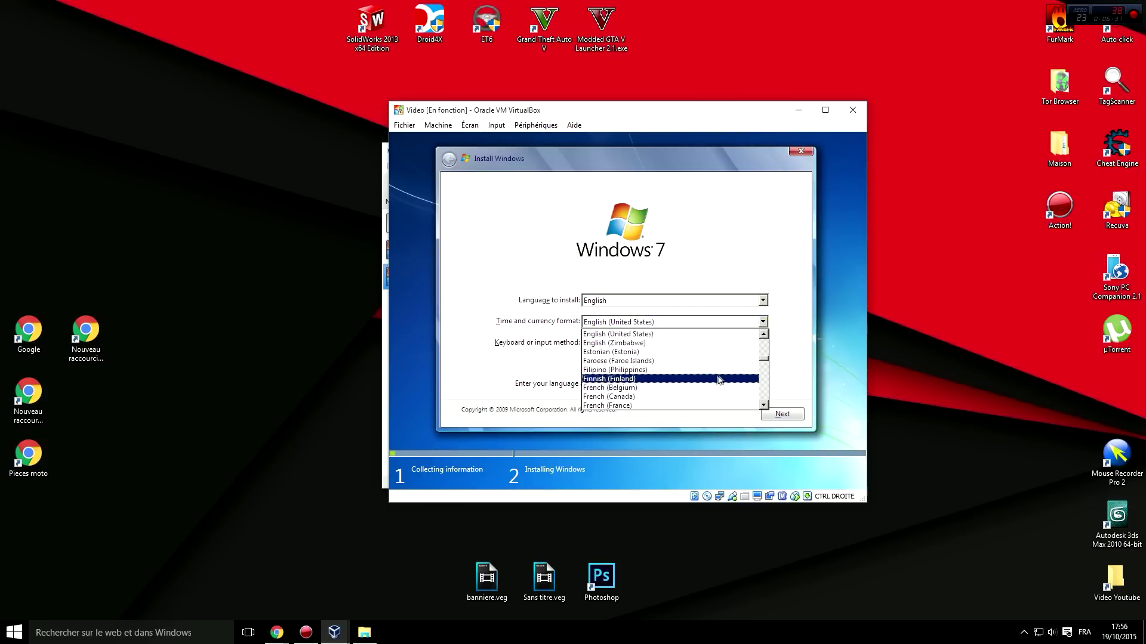
click(651, 406)
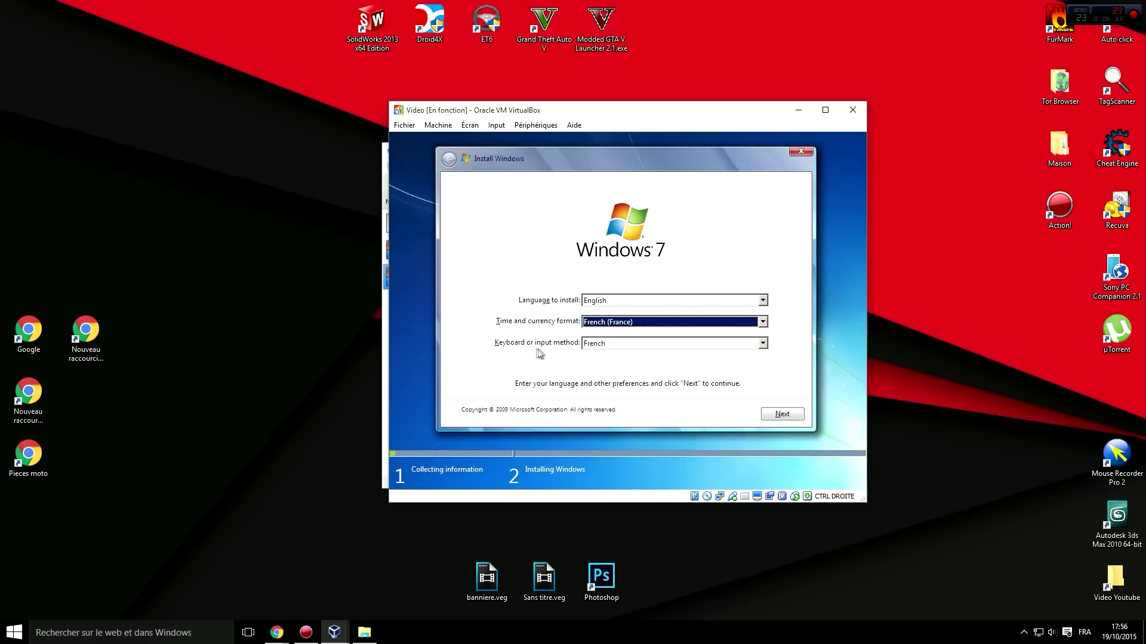
click(761, 344)
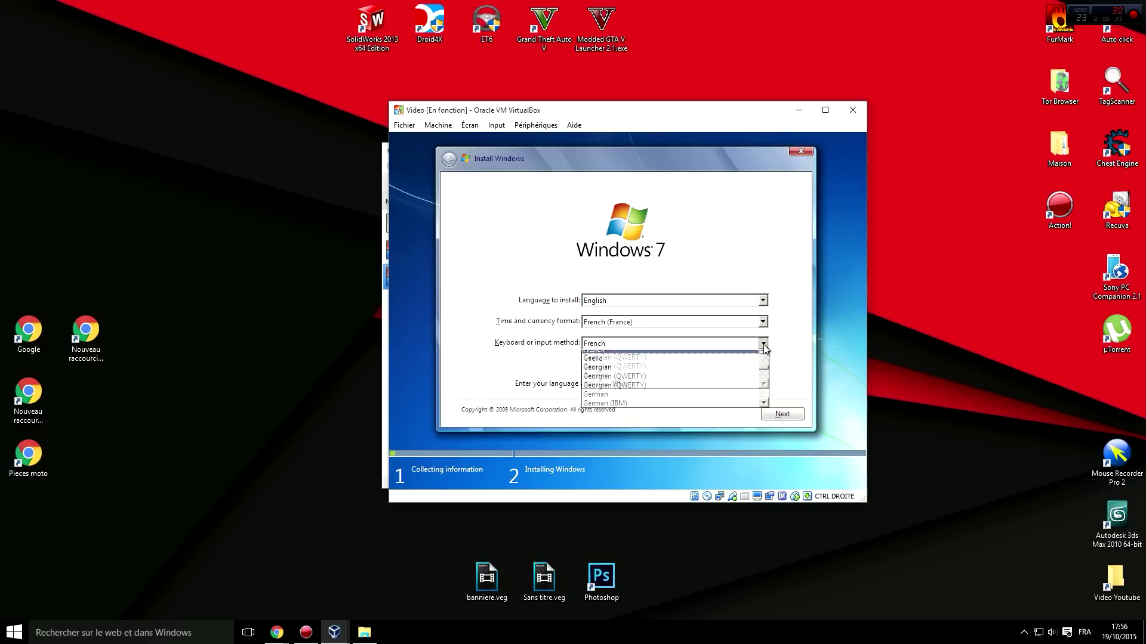
click(493, 356)
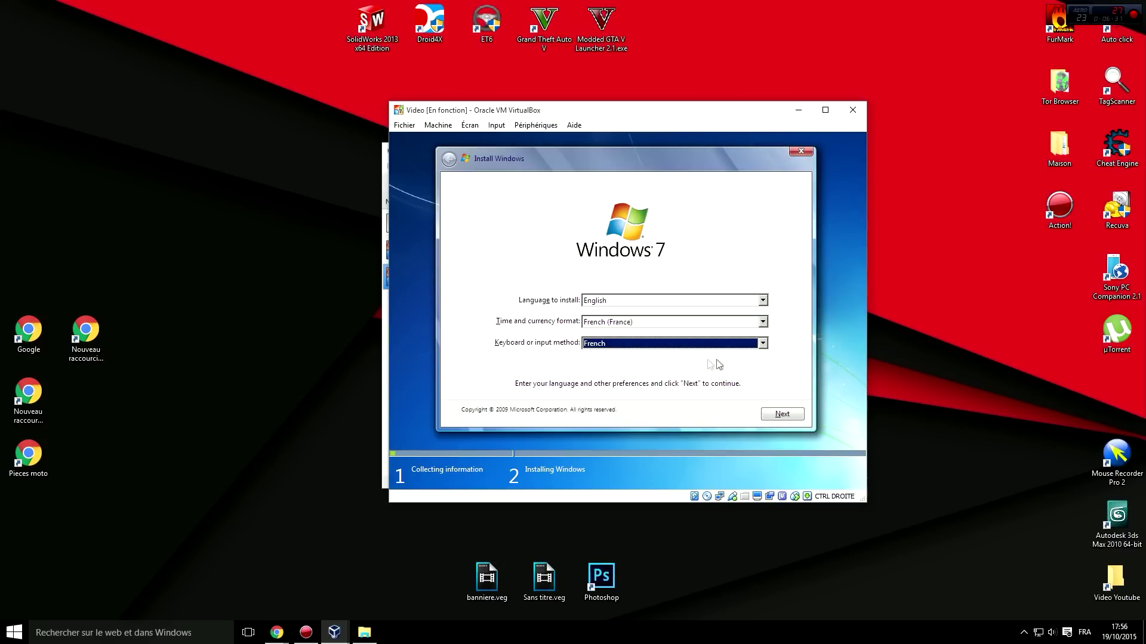
click(781, 415)
Step: Accept the license terms and start installing Windows on the unallocated space of Disk 0
click(484, 388)
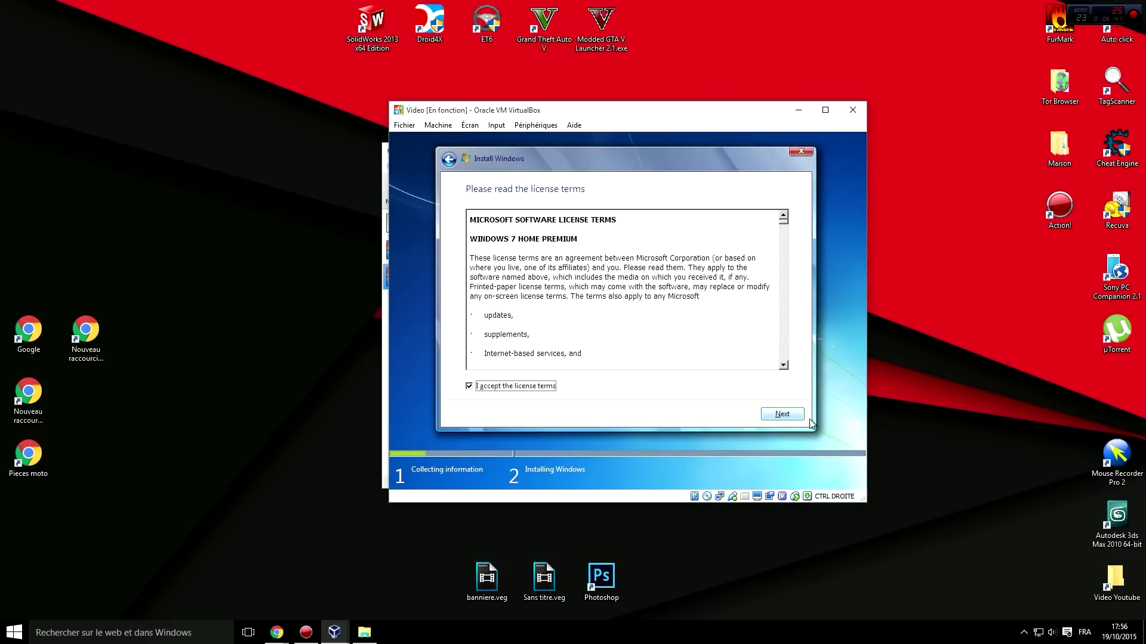
click(797, 416)
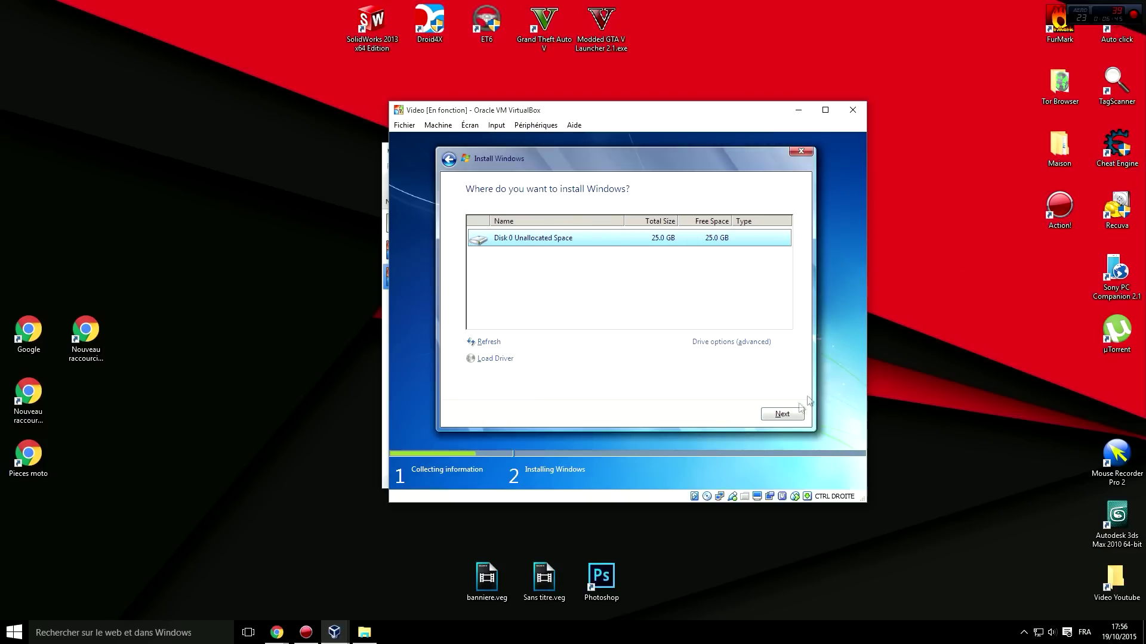
click(782, 413)
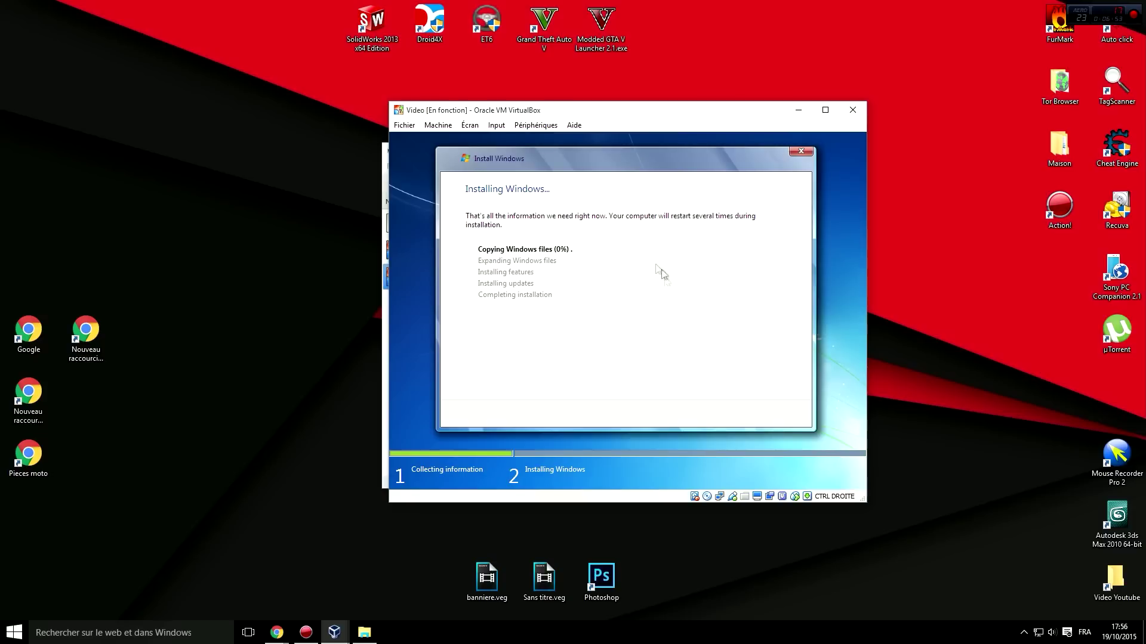
drag(278, 294, 317, 468)
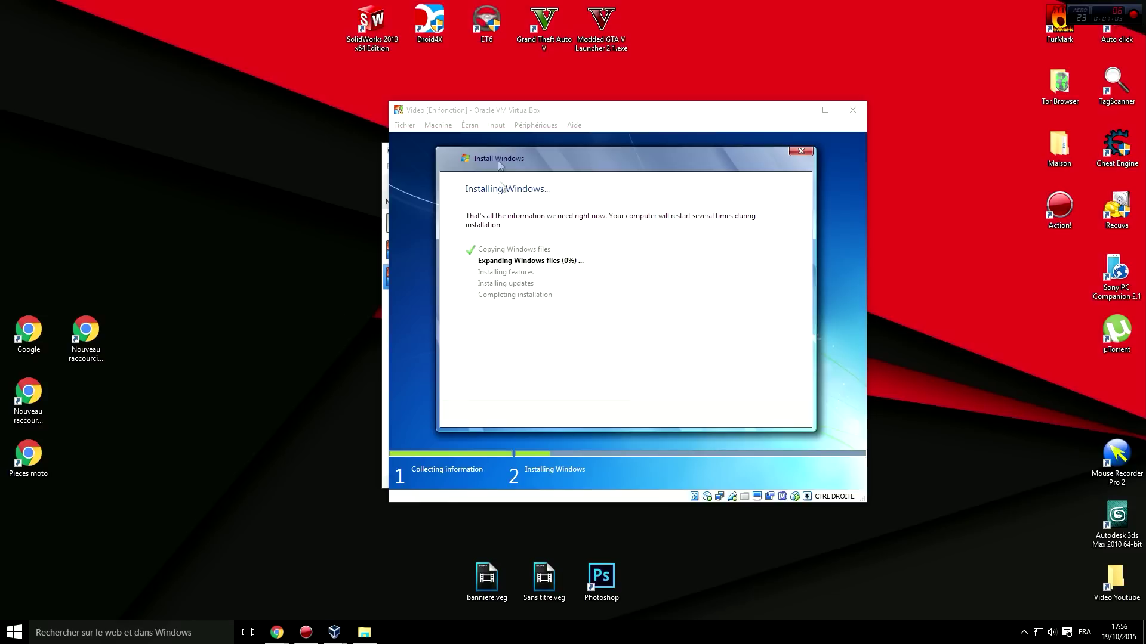
Step: Set up Windows with user name Video and computer name Video-PC, leave the account password blank, and use the recommended update settings
drag(528, 114, 763, 116)
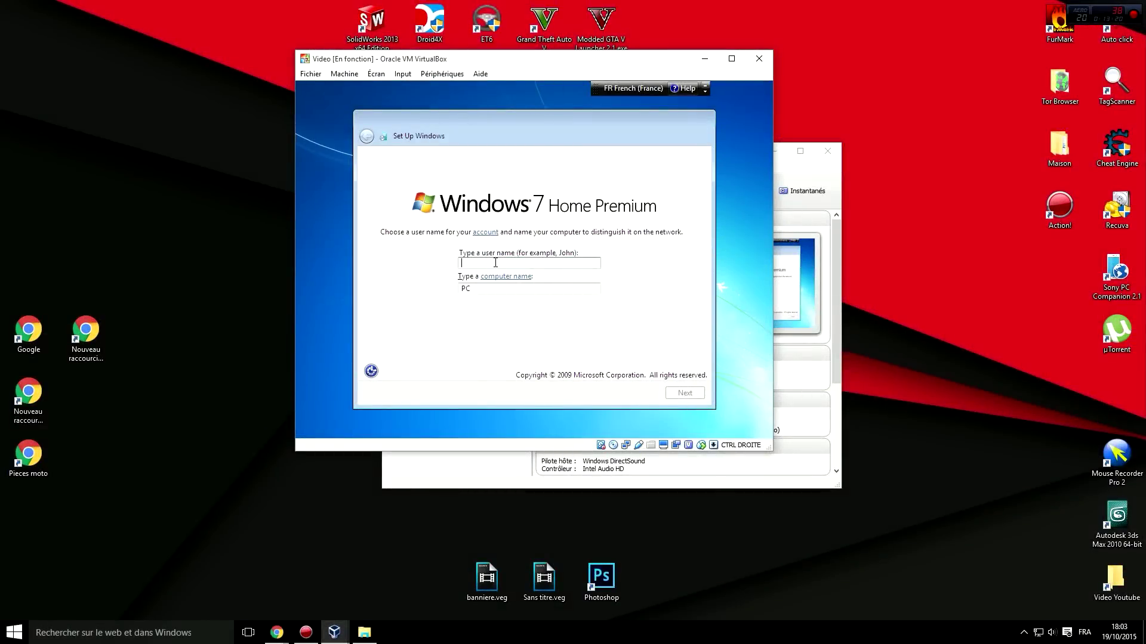
text(ideo)
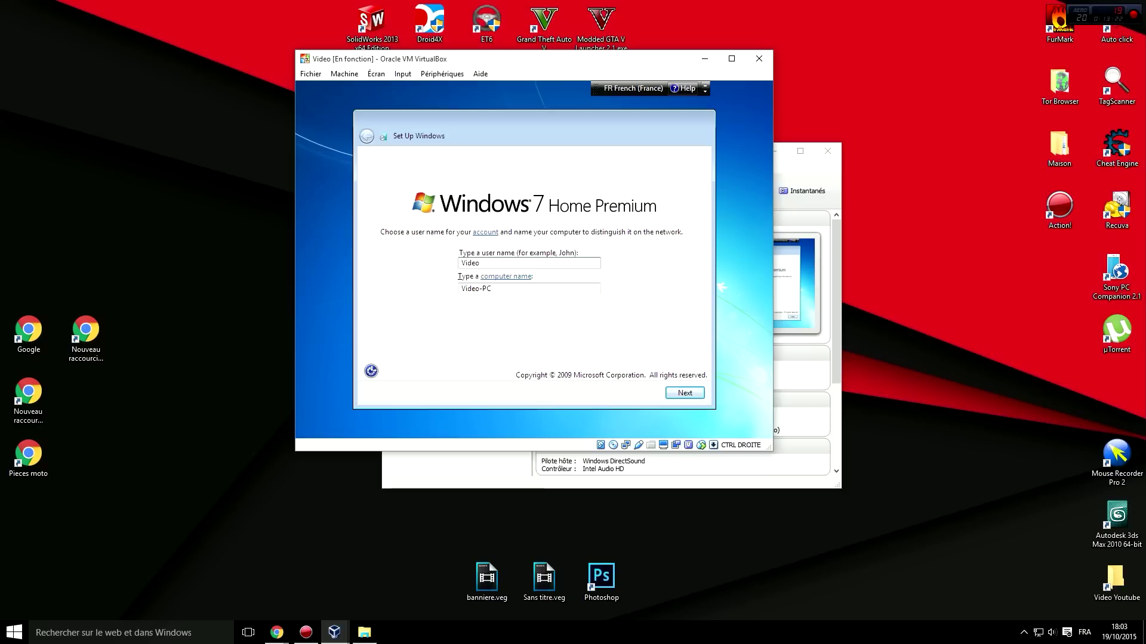
click(511, 288)
click(461, 288)
click(684, 392)
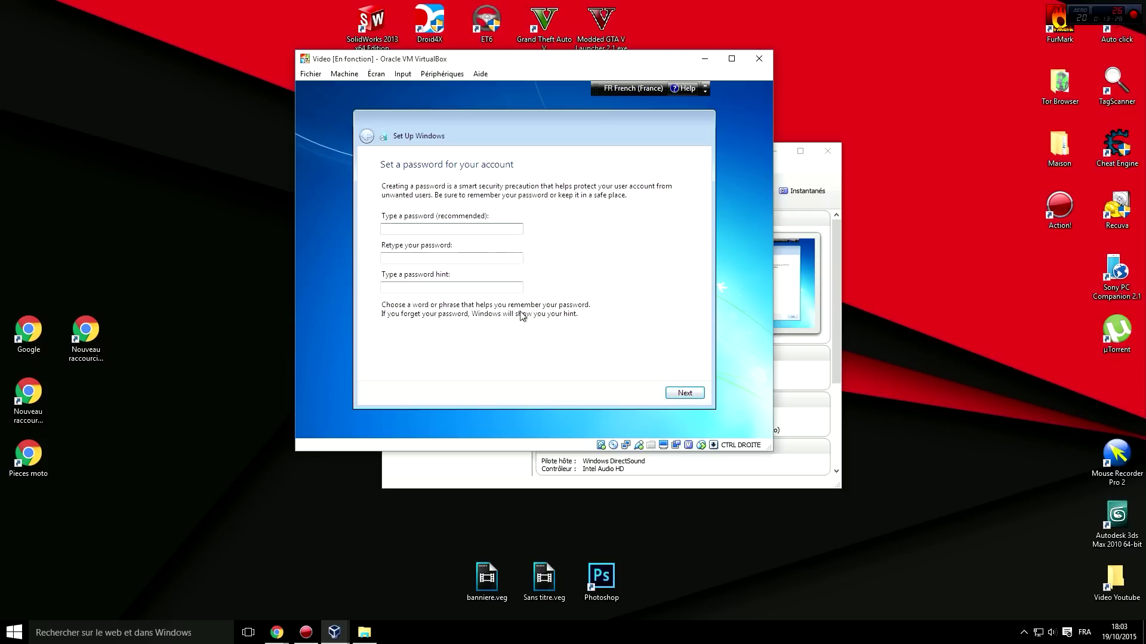
click(684, 393)
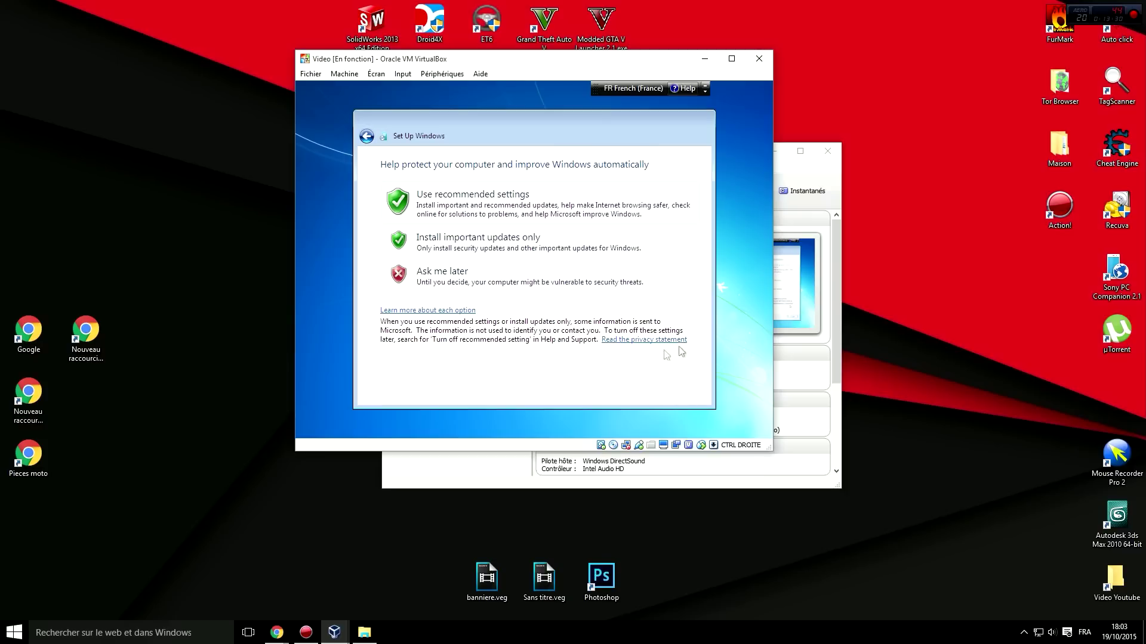
click(531, 195)
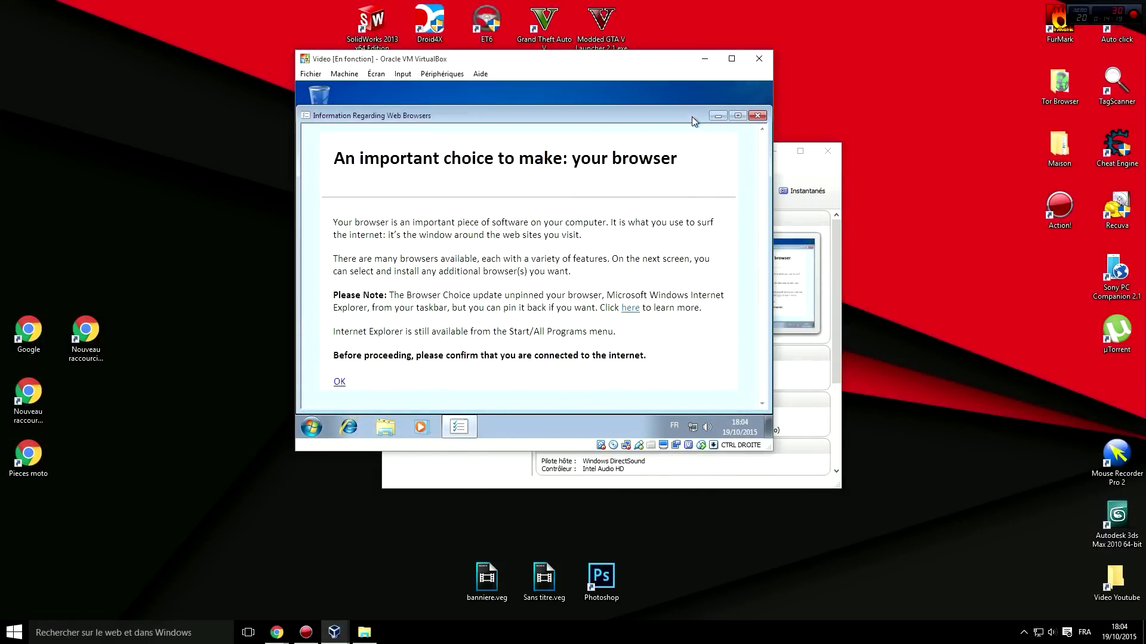
Step: Dismiss the browser choice notice, the Internet Explorer 8 welcome dialog and the browser window in the virtual machine
click(758, 115)
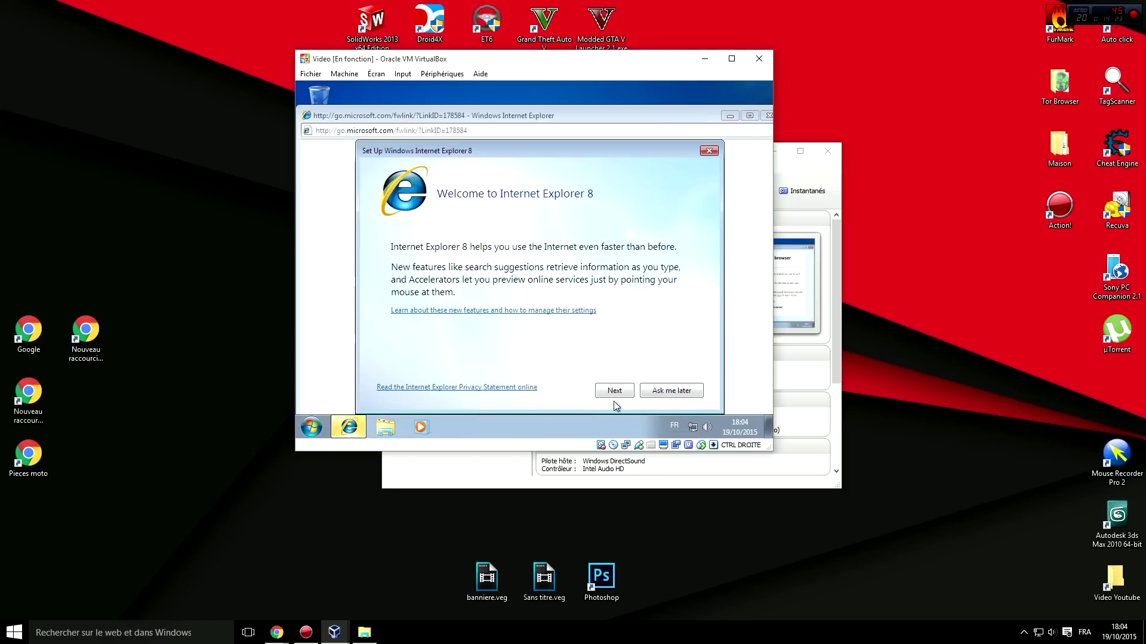
click(709, 151)
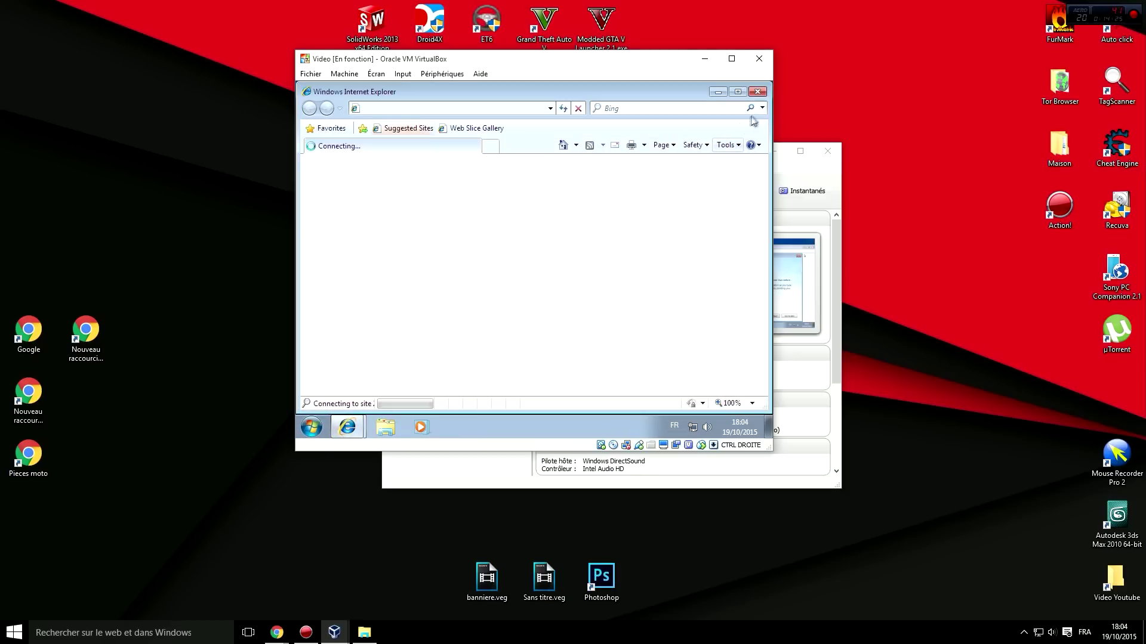
click(767, 116)
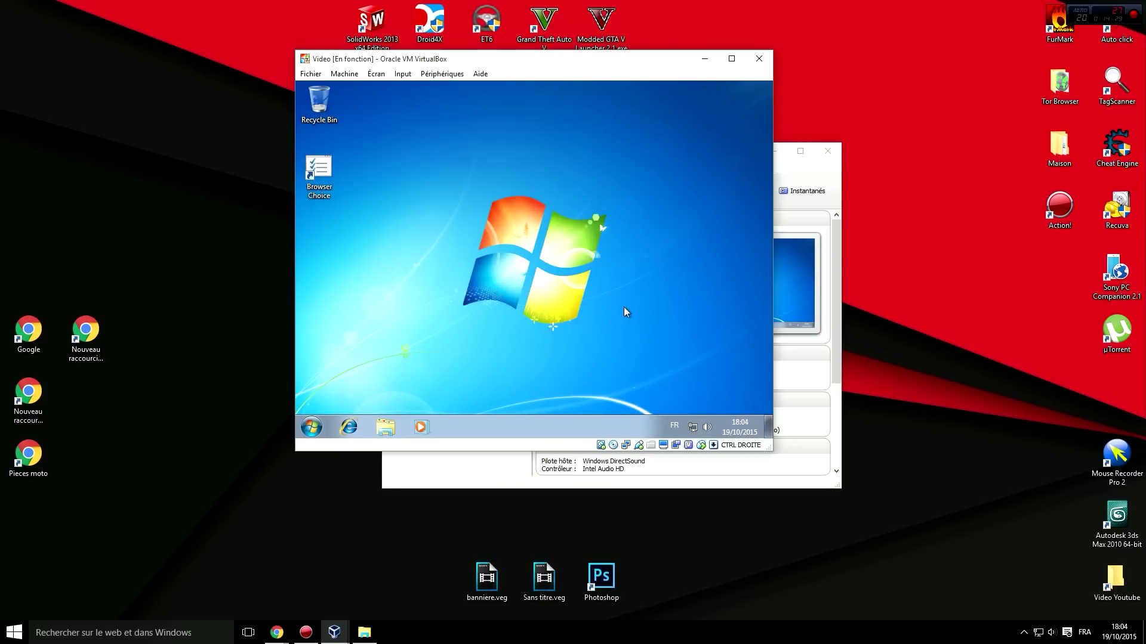
Step: Check the sound volume in the virtual machine and on the host computer
click(707, 427)
click(630, 286)
click(1052, 632)
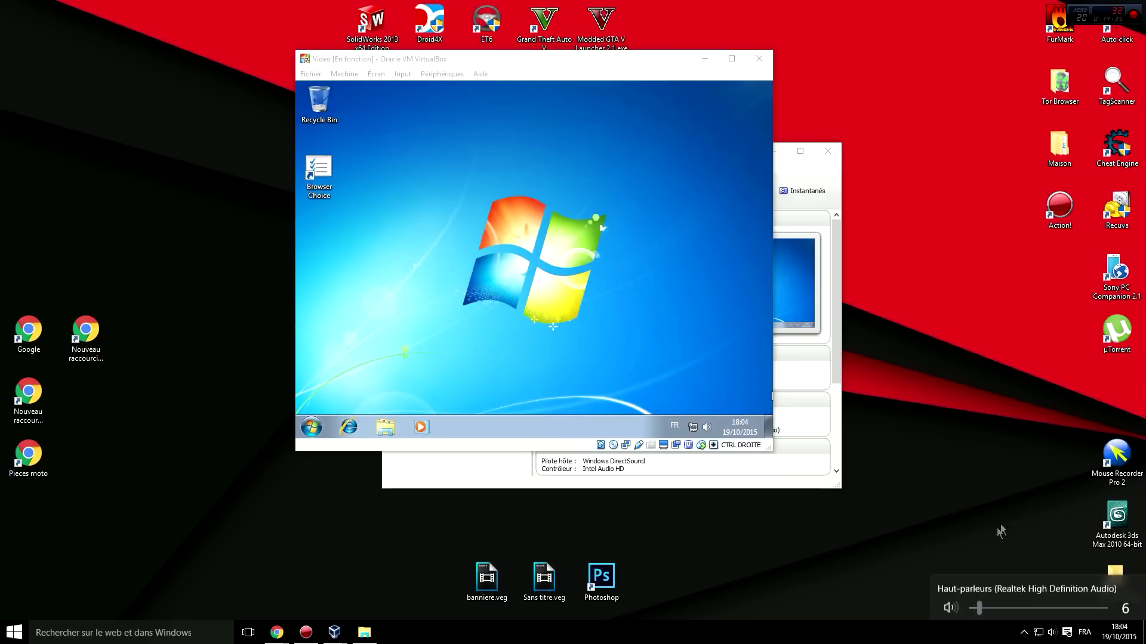
click(693, 379)
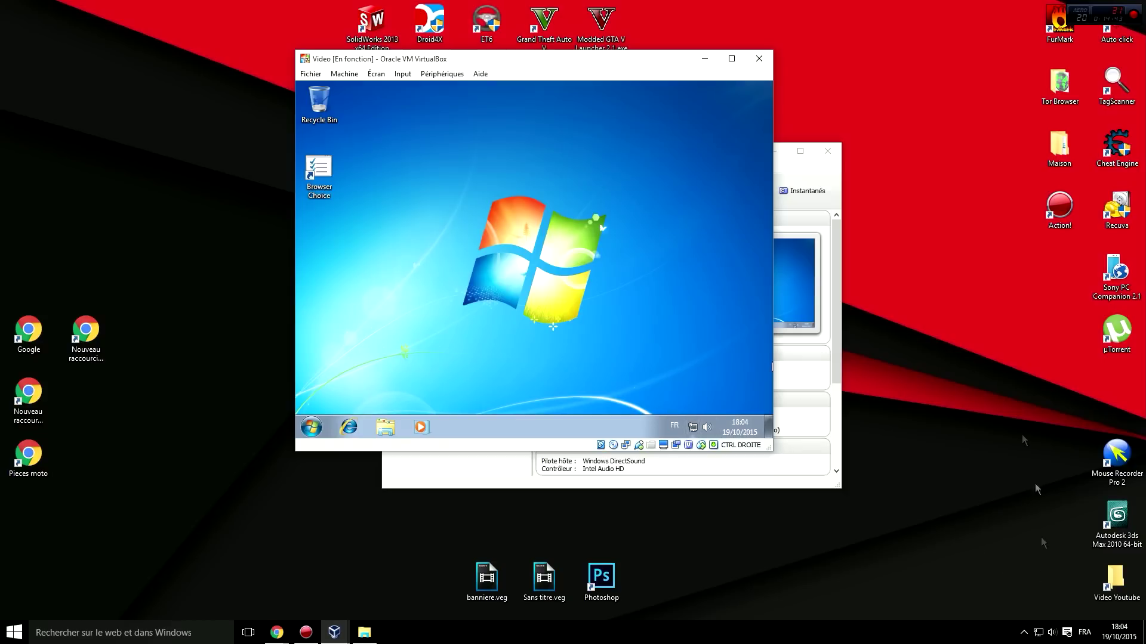
Step: Examine the host's network adapters through the Network and Sharing Center, and close both windows
click(1038, 631)
click(1039, 630)
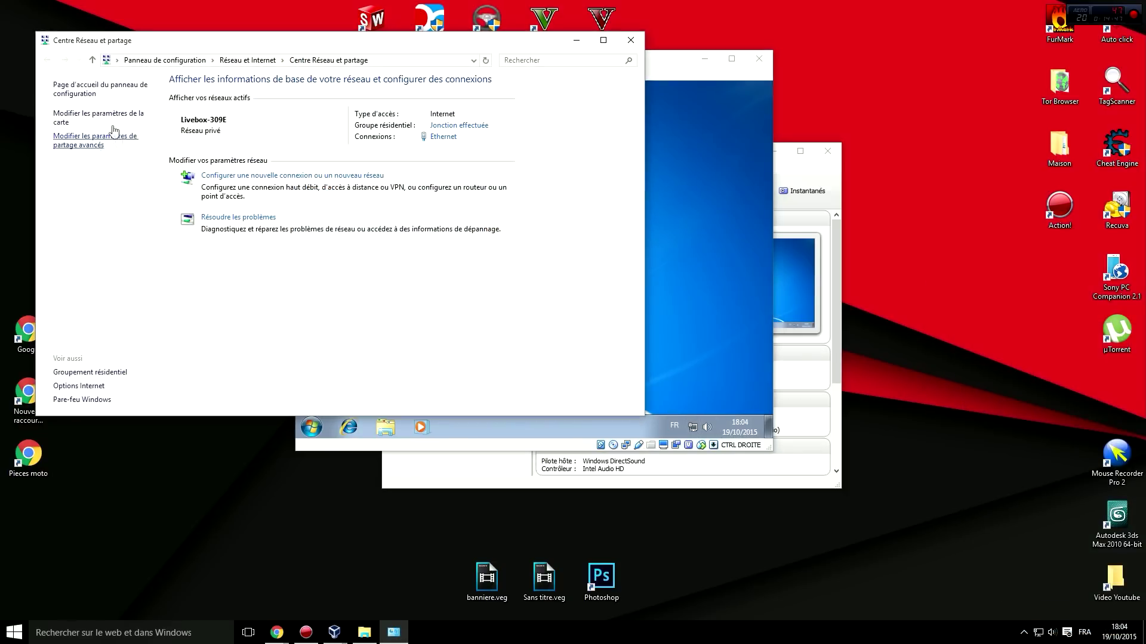
click(110, 116)
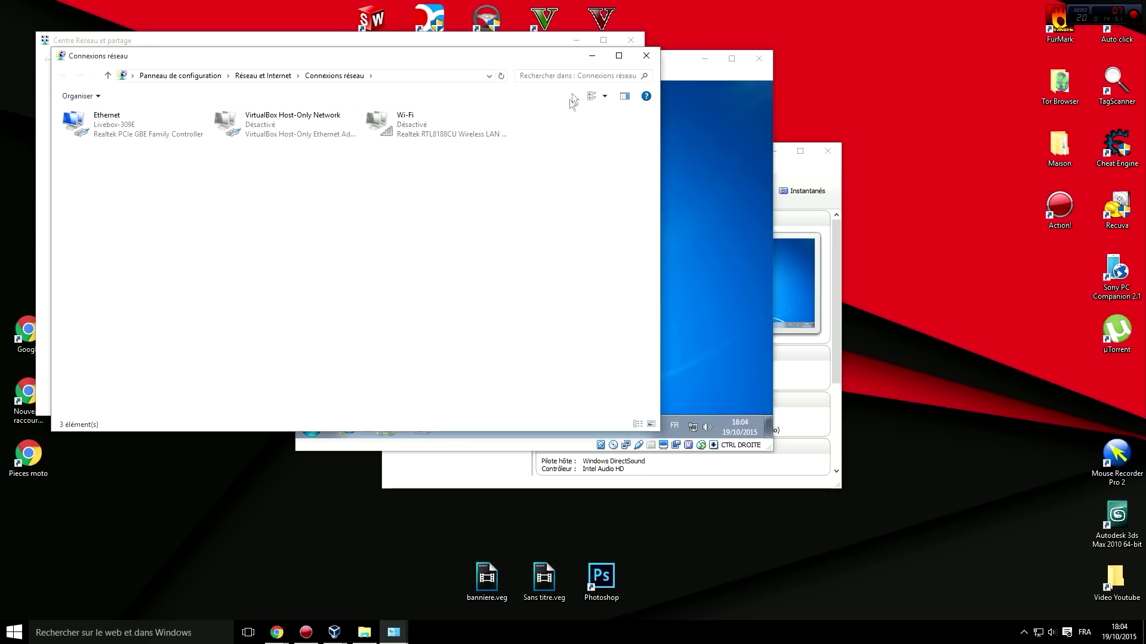
click(636, 62)
click(628, 40)
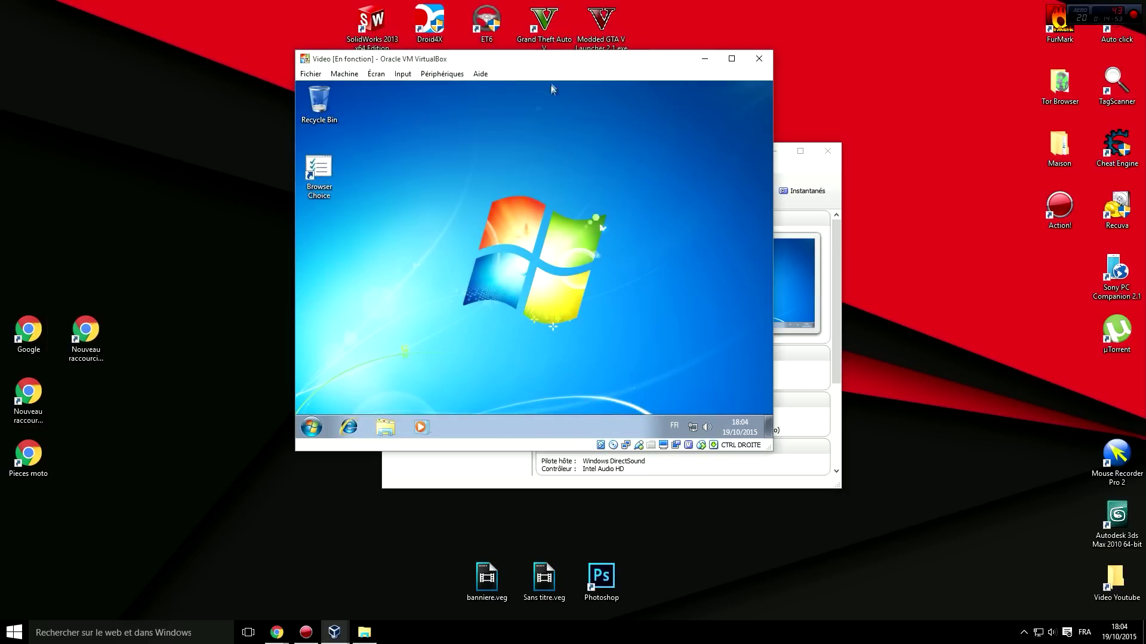
Step: Browse the virtual machine's Computer drives, view the contents of Local Disk (C:), and return to the drive list
click(311, 427)
click(484, 286)
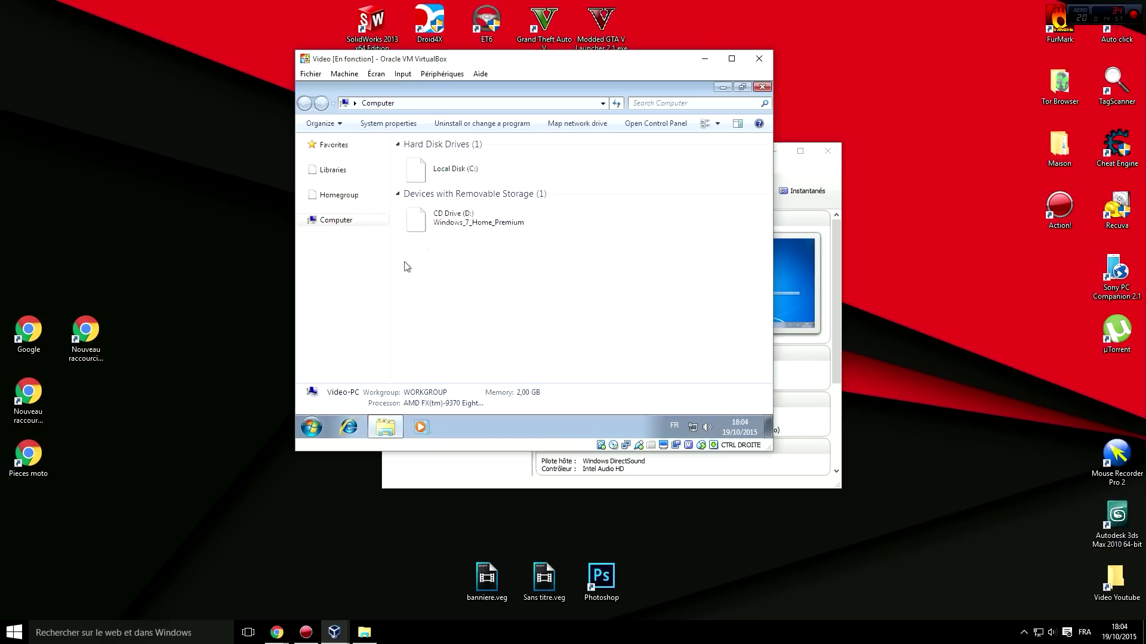
double_click(474, 173)
drag(460, 269, 467, 146)
click(426, 222)
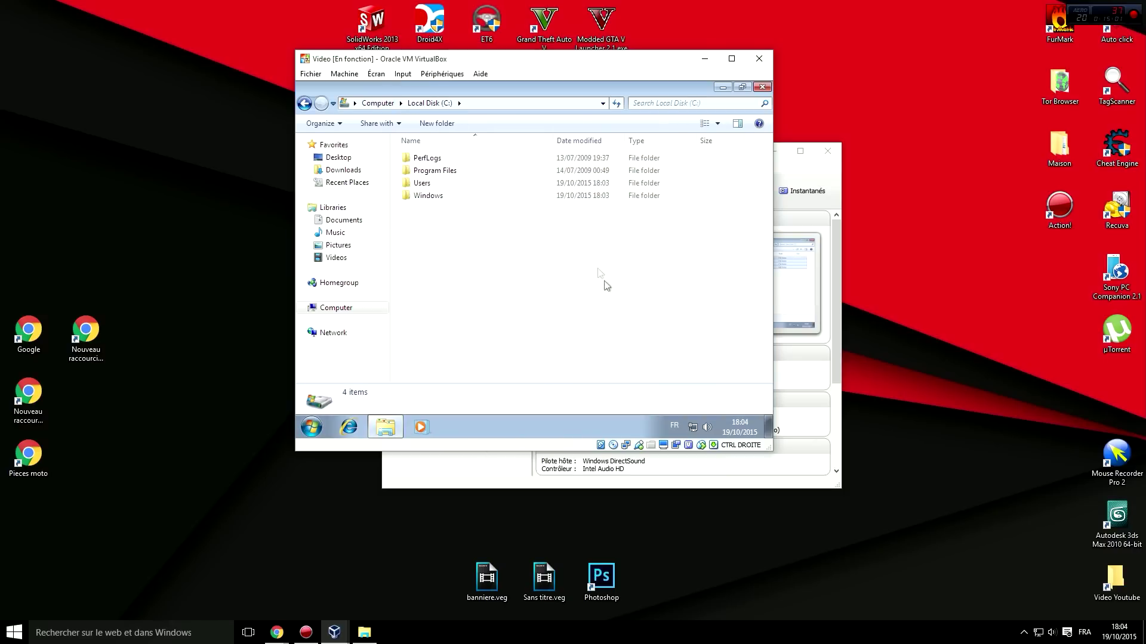
key(BackSpace)
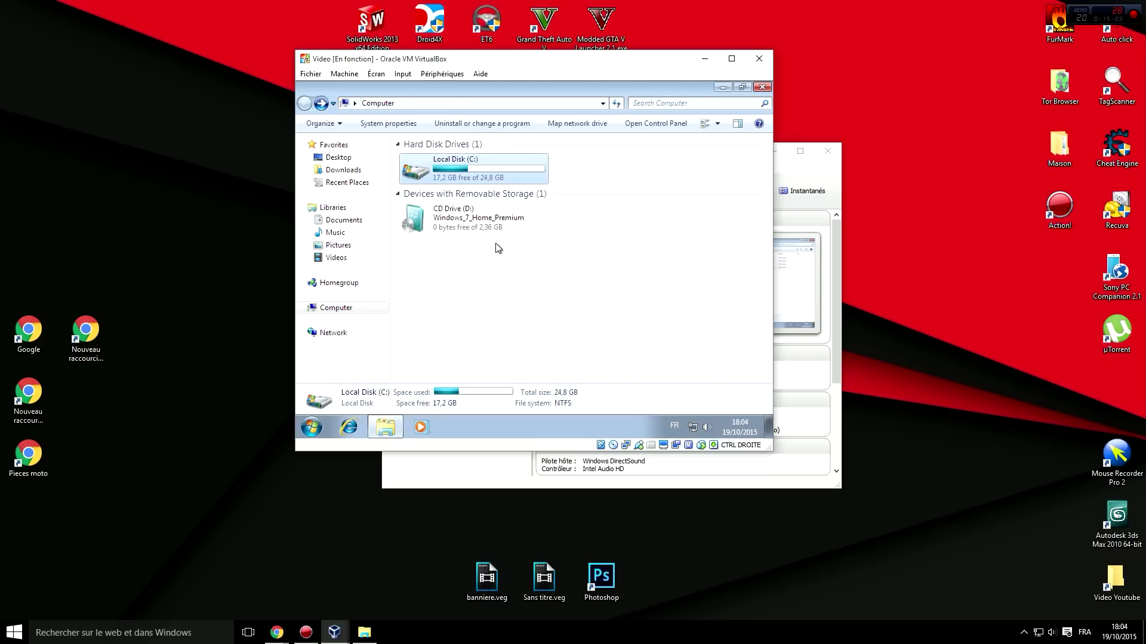
drag(515, 63, 803, 66)
drag(724, 62, 435, 96)
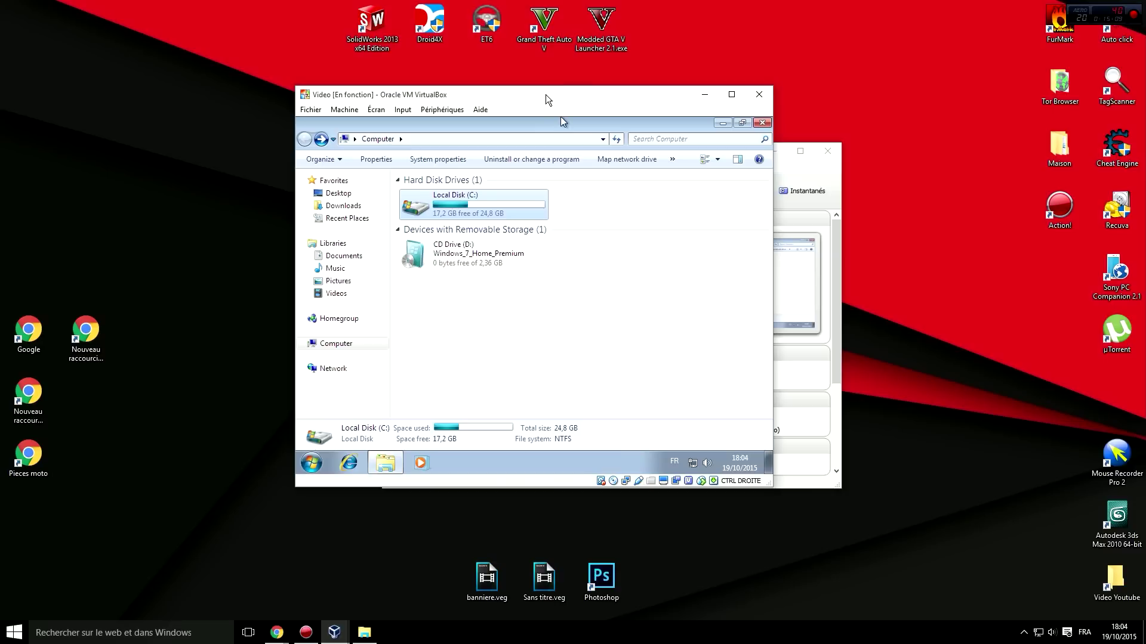
drag(545, 94, 544, 72)
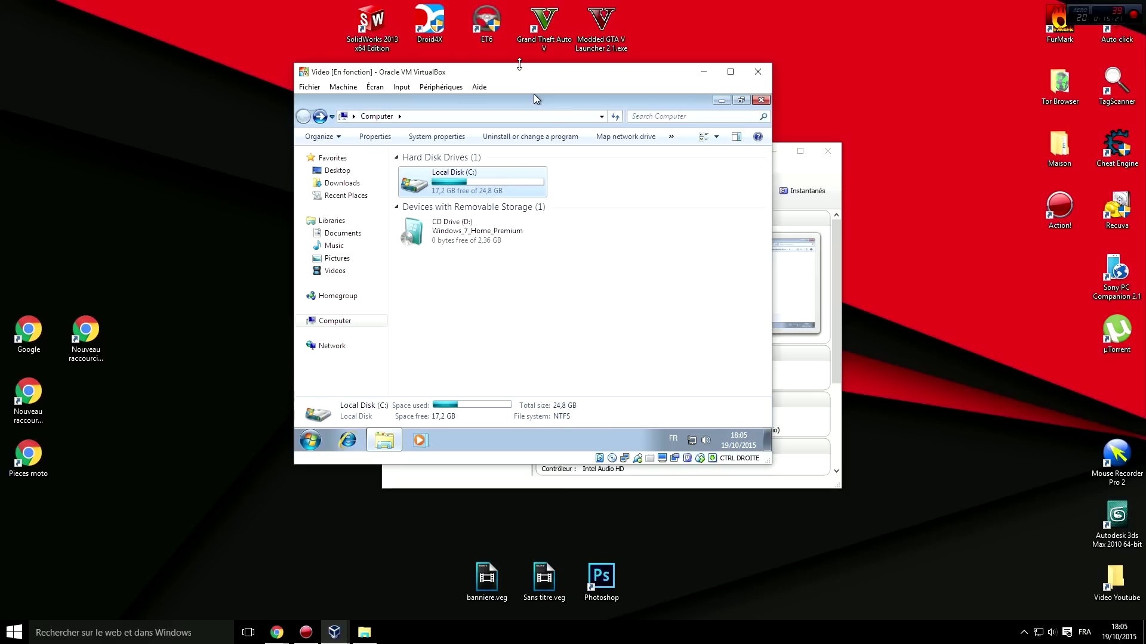
drag(518, 71, 562, 107)
Step: Check the size of Video.vdi on the host's Disque Local (E:), and close the host and guest file windows
key(super)
click(231, 444)
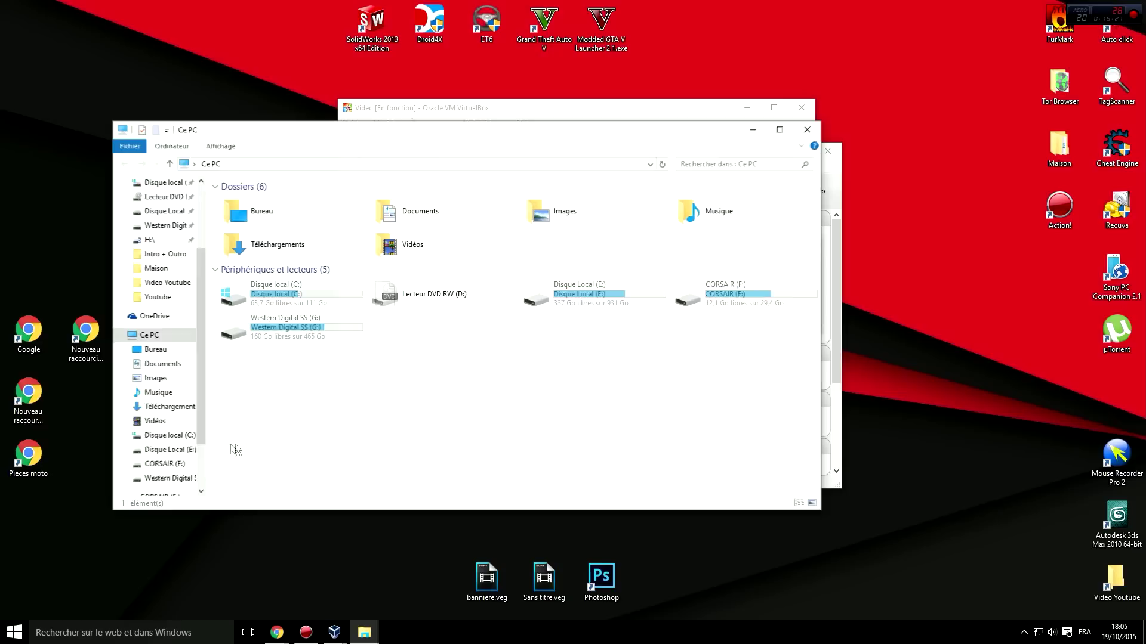
double_click(607, 286)
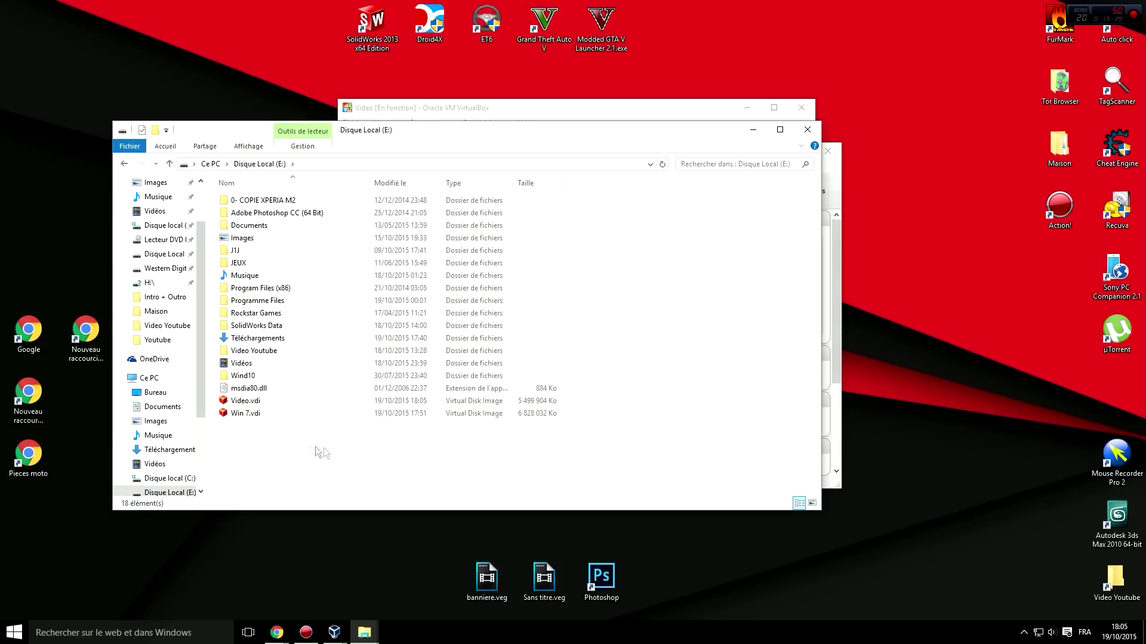
click(254, 406)
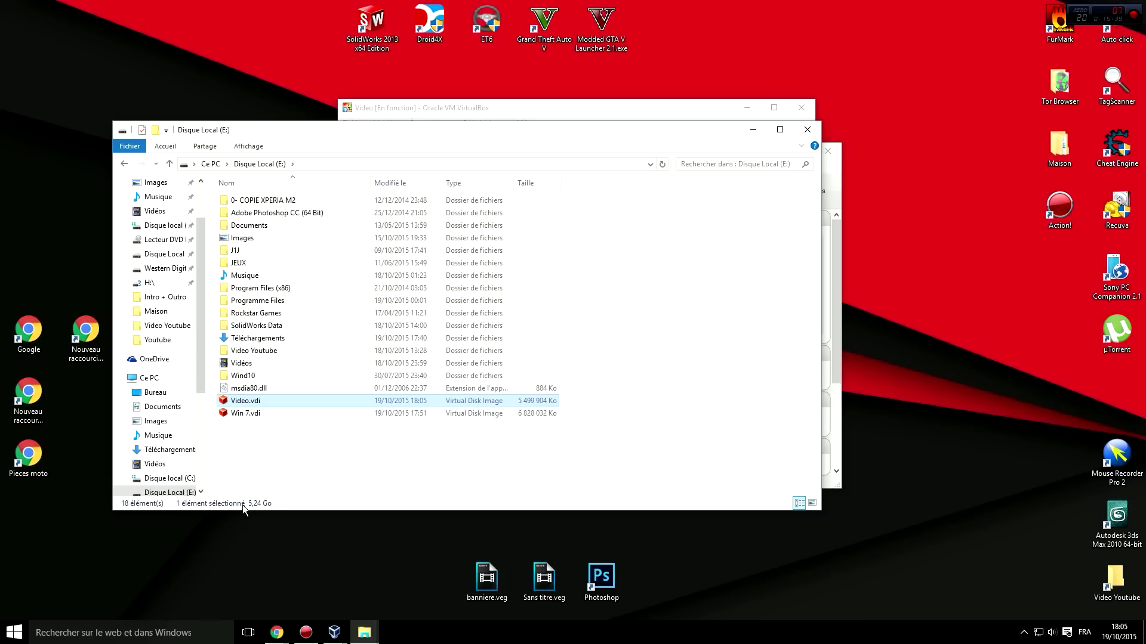
click(807, 130)
click(805, 138)
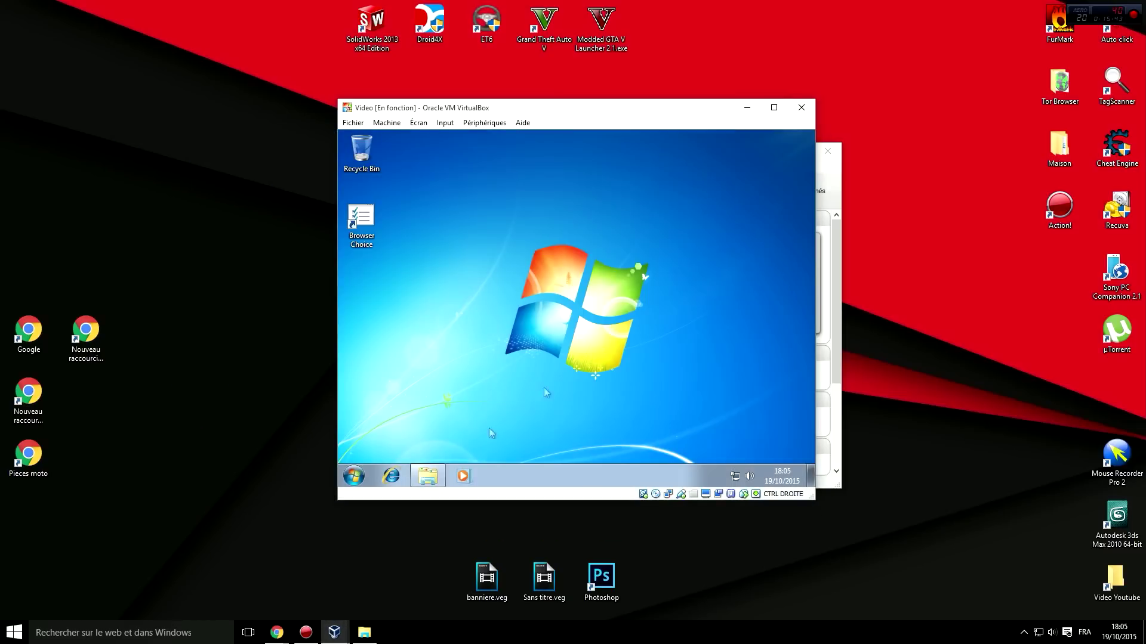
Step: View the virtual machine's system properties down to the Windows activation section, and close them
click(354, 476)
right_click(527, 337)
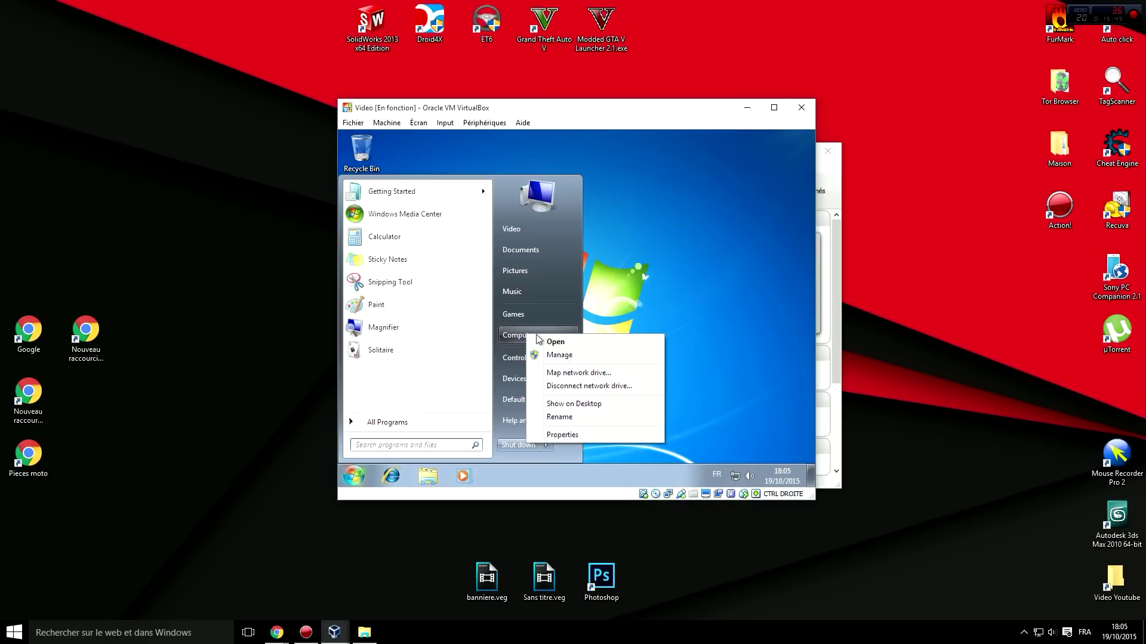
click(560, 435)
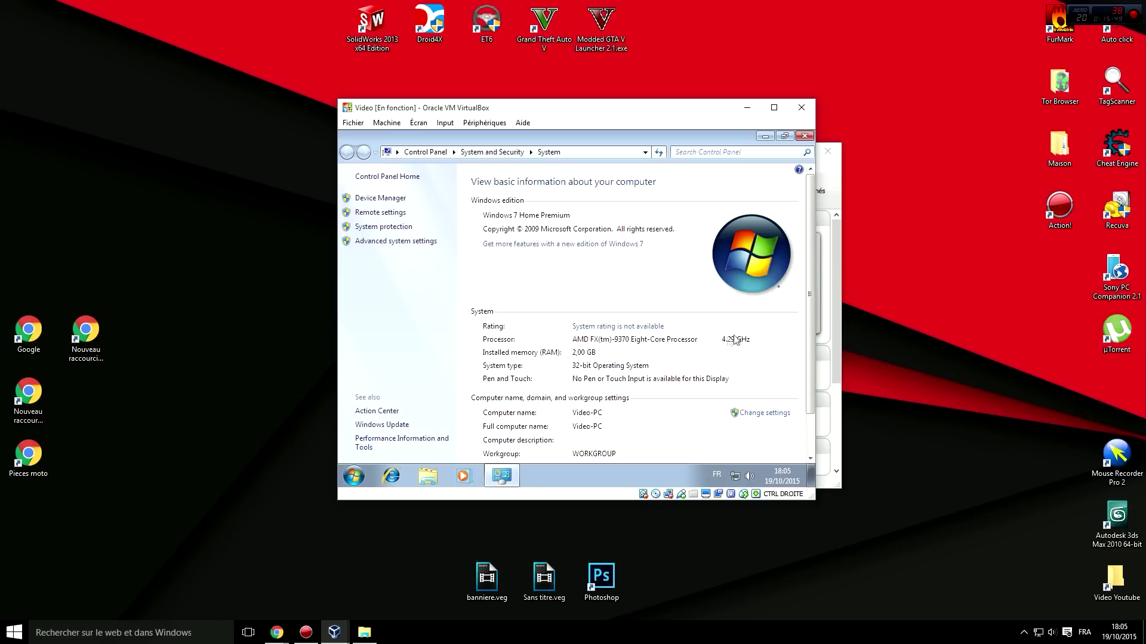
drag(809, 313, 810, 380)
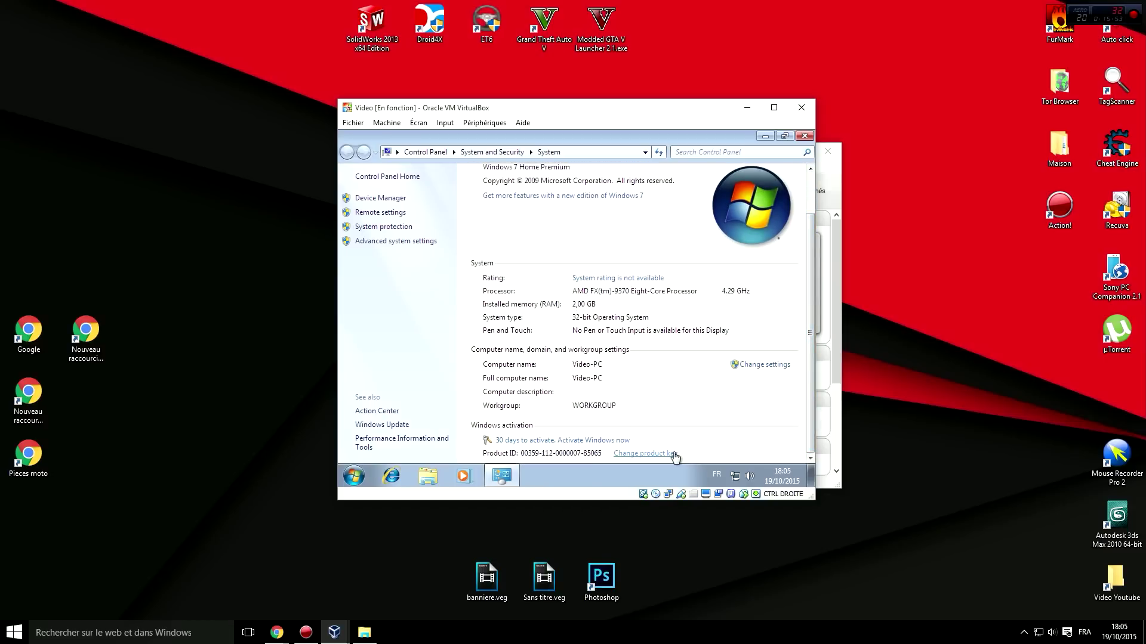
click(805, 137)
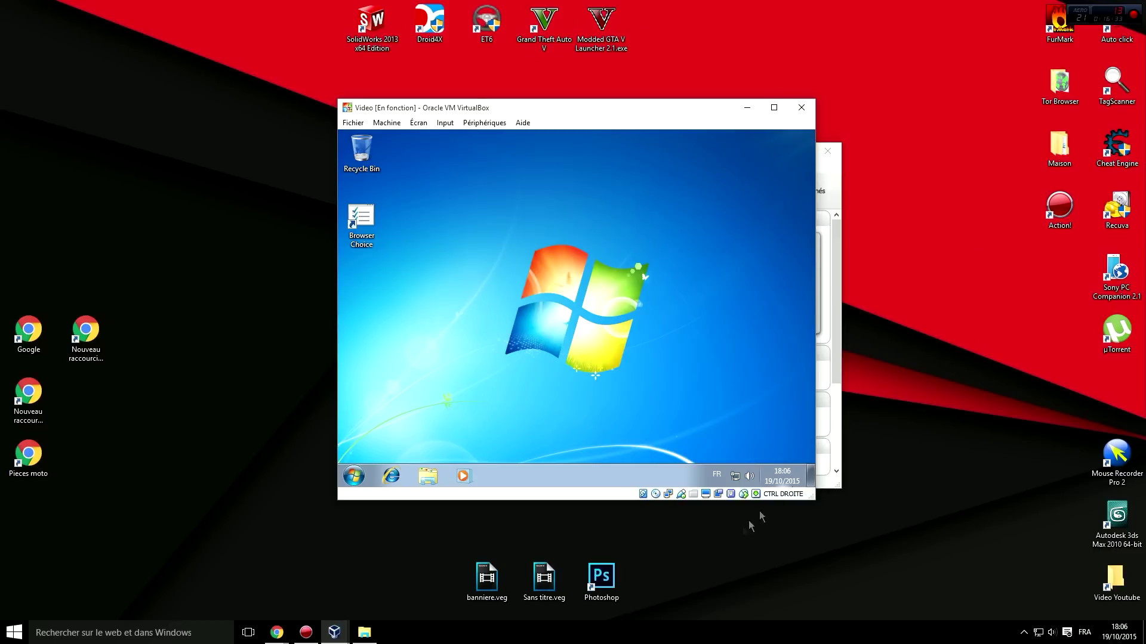
click(484, 122)
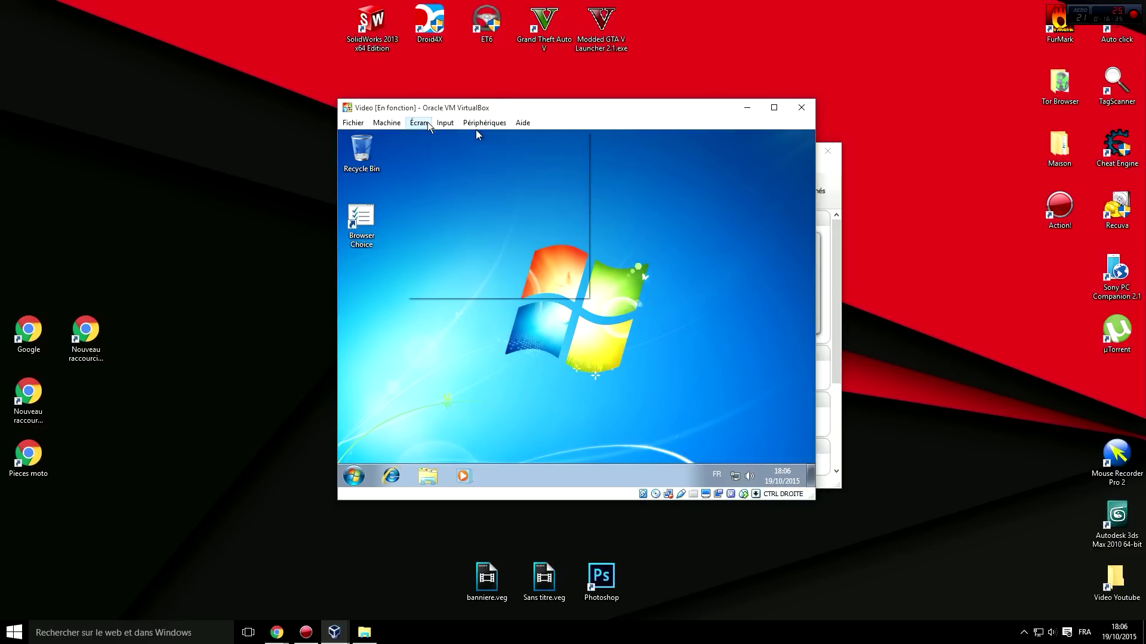
mouse_move(386, 123)
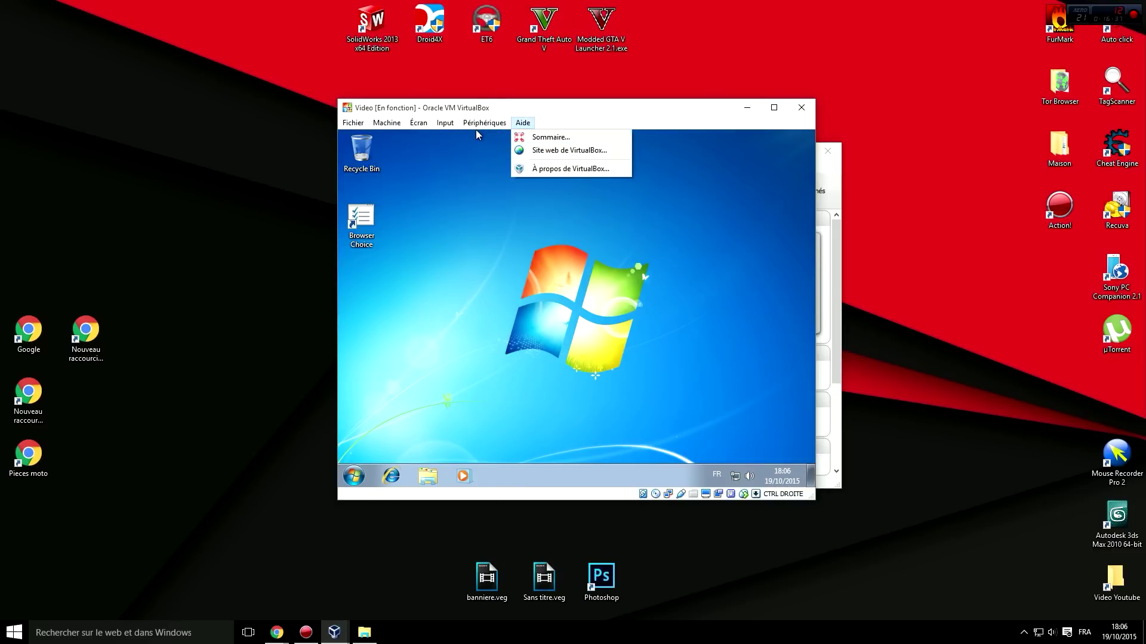
click(523, 122)
click(353, 123)
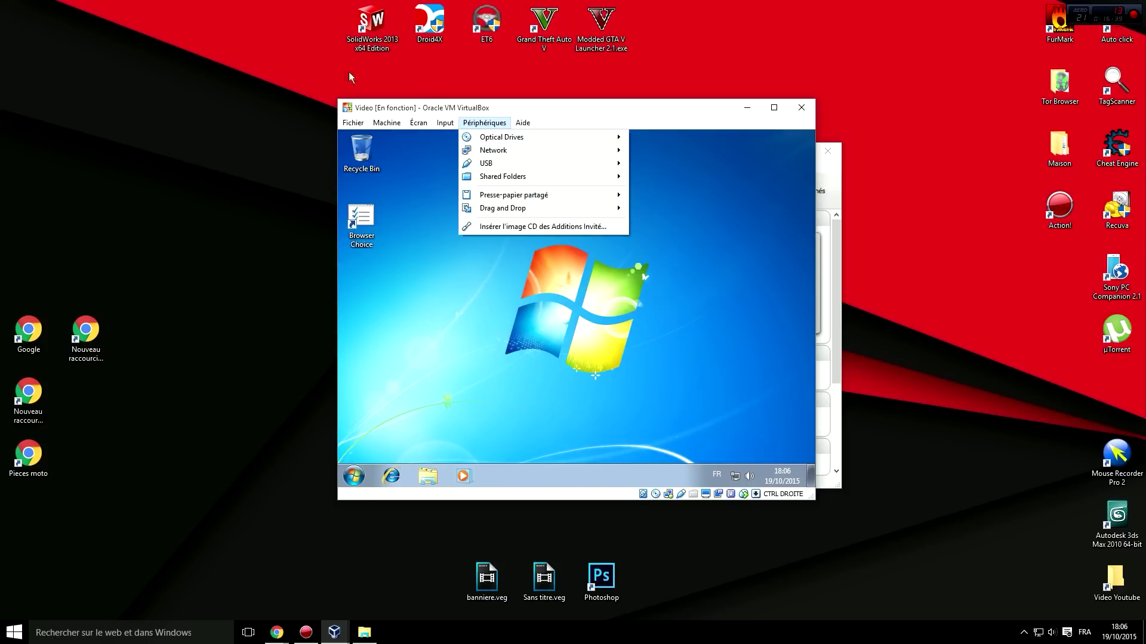
click(475, 127)
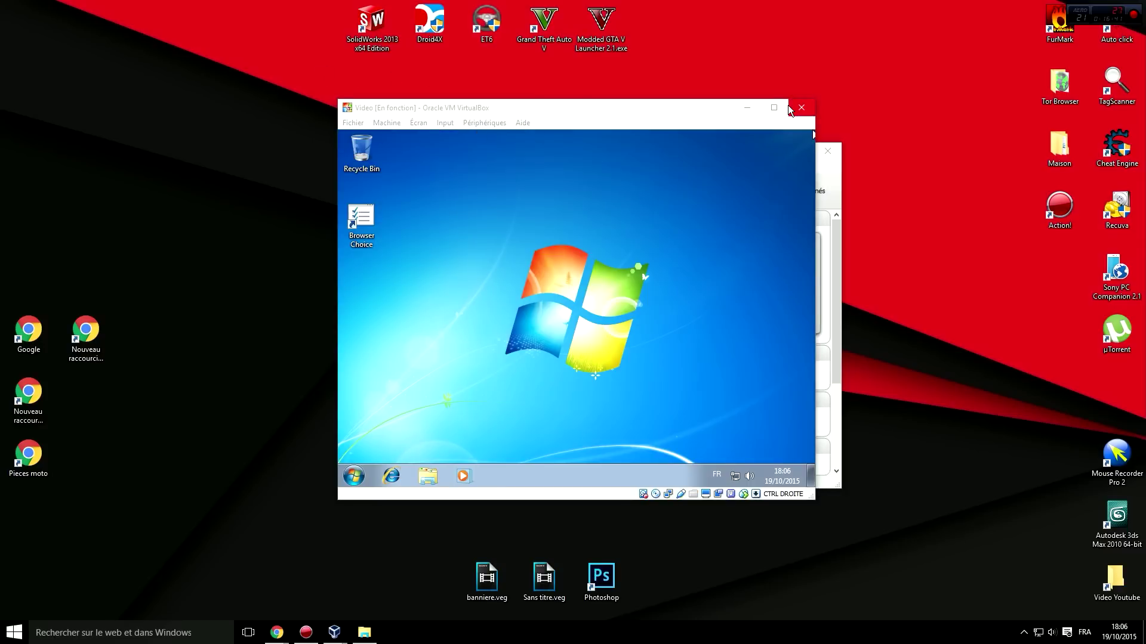
Step: Power off the Video virtual machine and delete it from VirtualBox together with its files
click(354, 475)
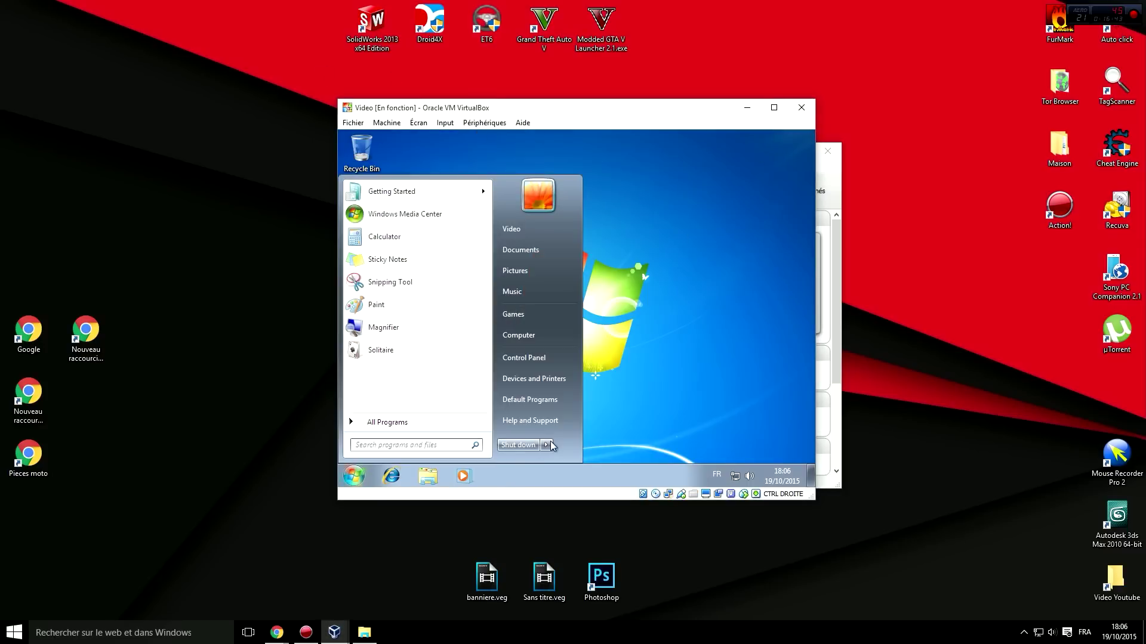
click(808, 109)
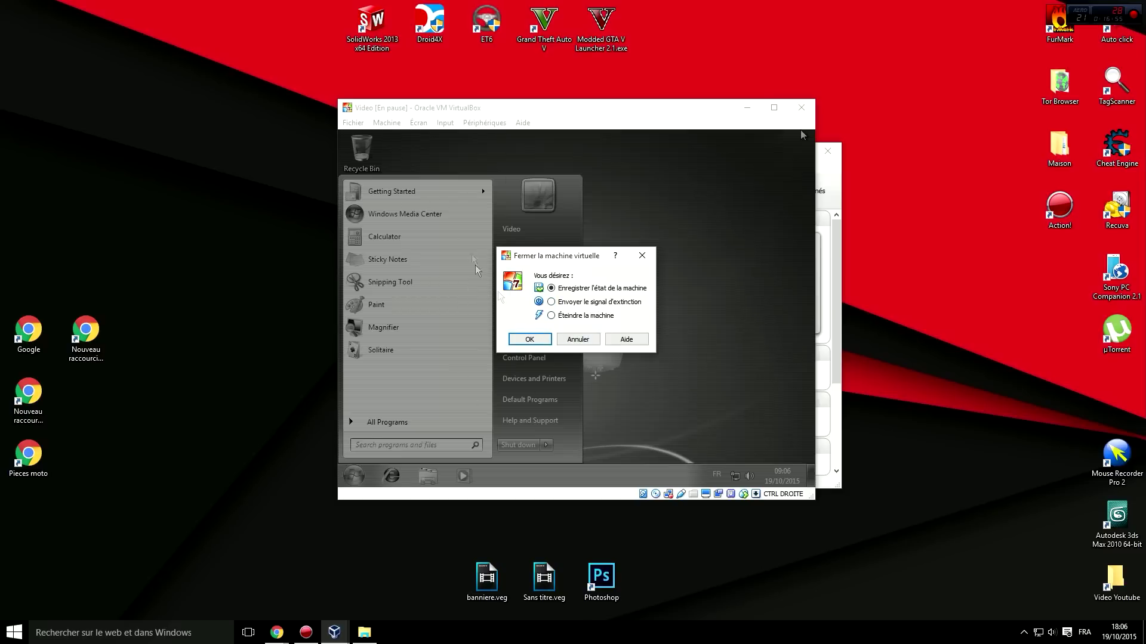
click(565, 317)
click(530, 339)
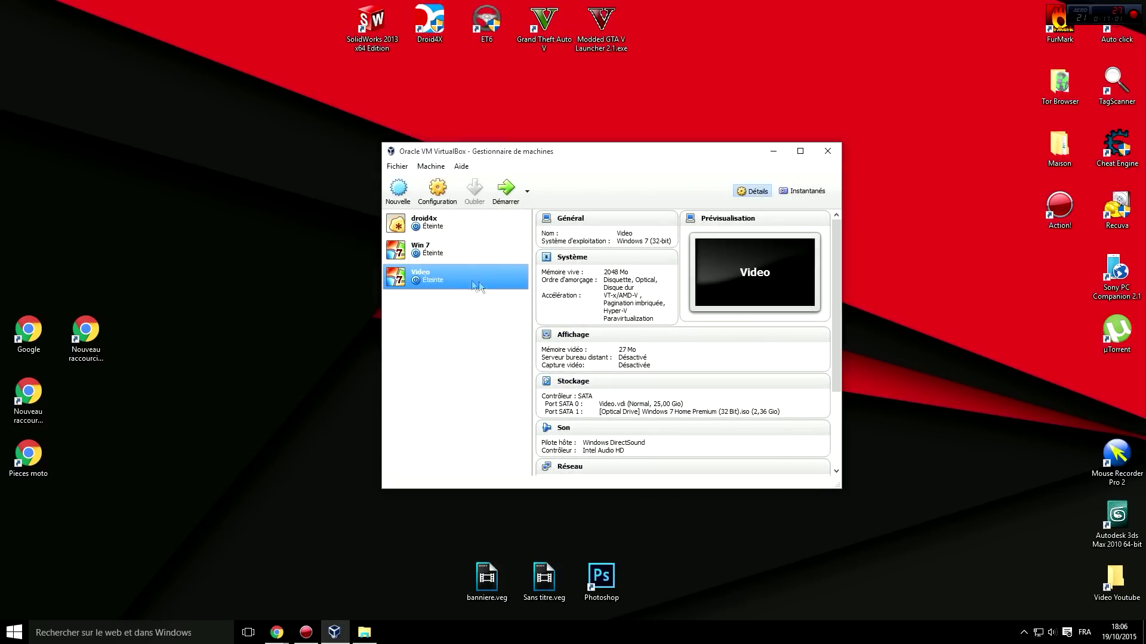
right_click(436, 275)
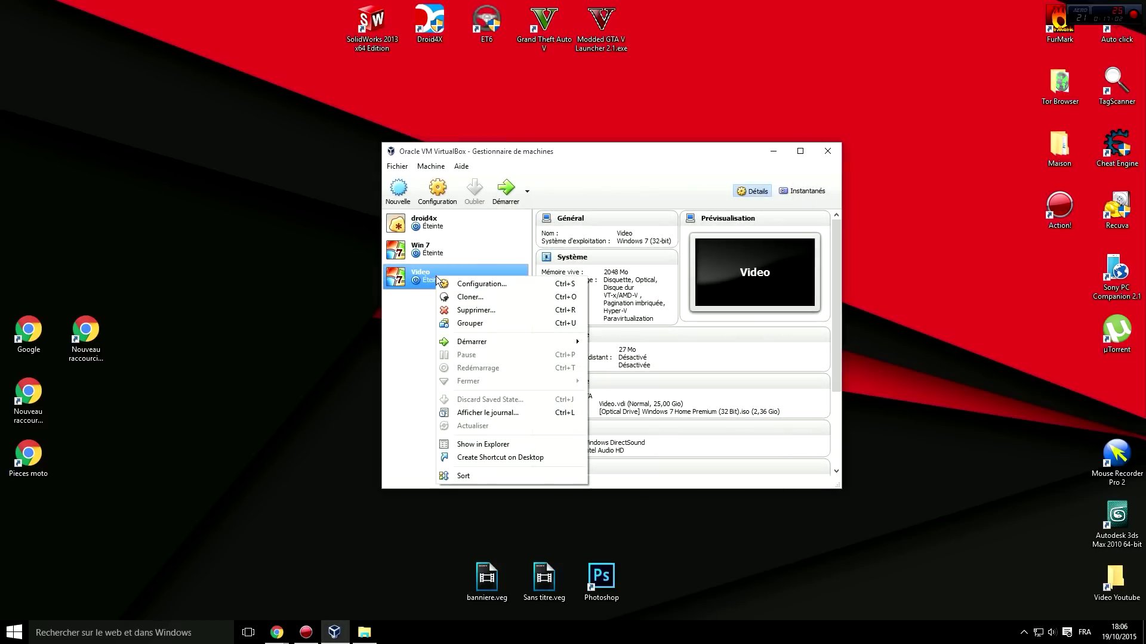
click(498, 312)
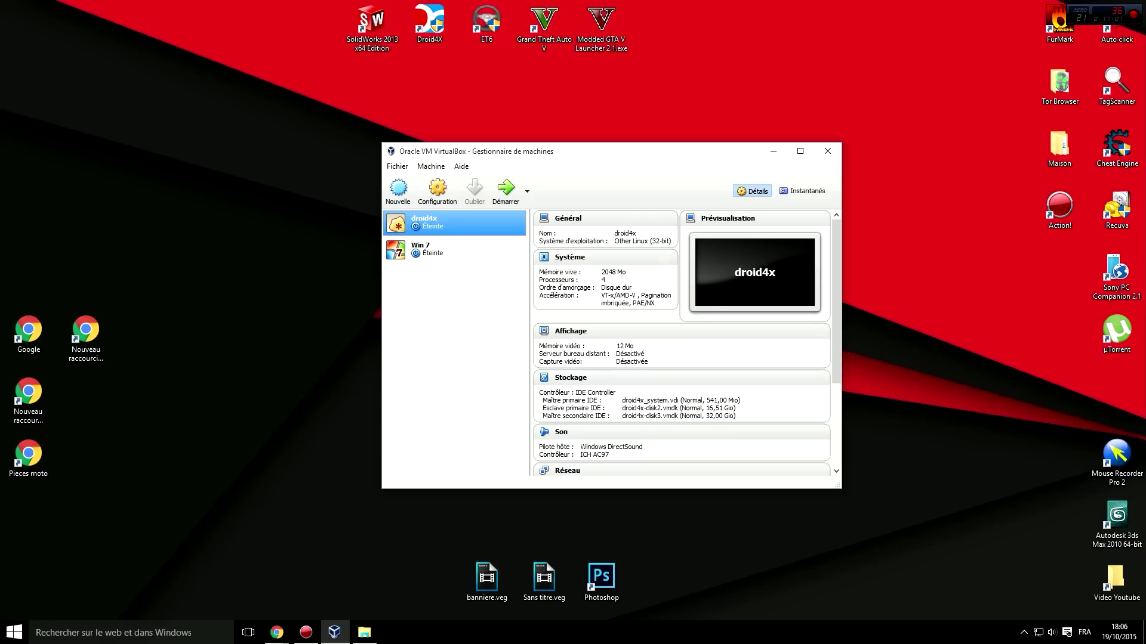
Step: Check the host's Disque Local (E:) for the deleted machine's virtual disk file, and close the file window
key(super)
click(218, 444)
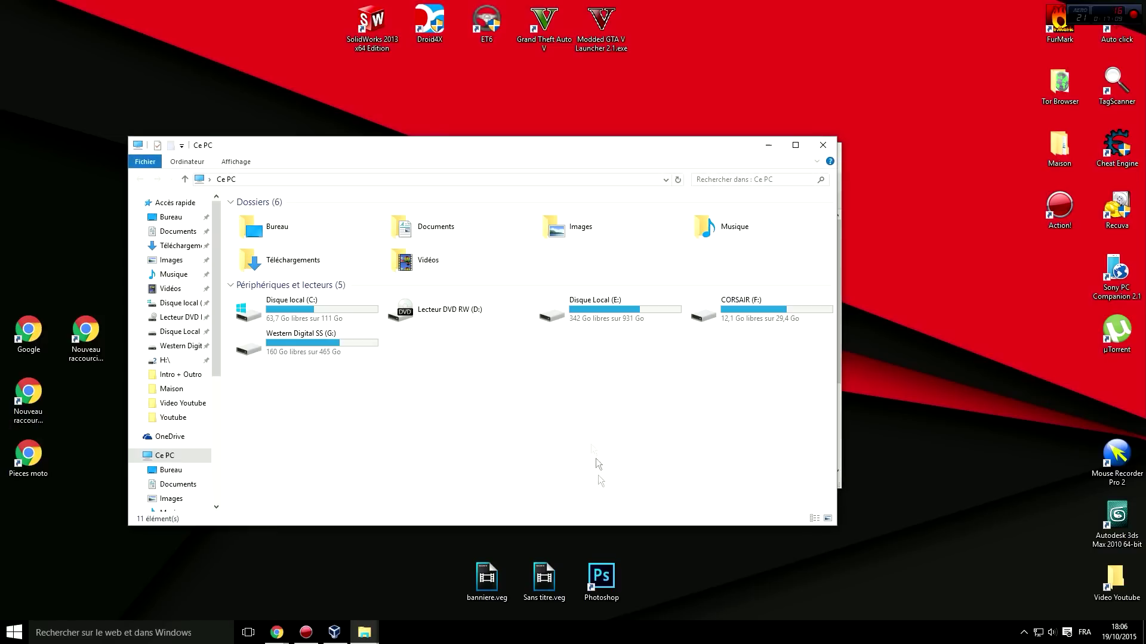
double_click(627, 306)
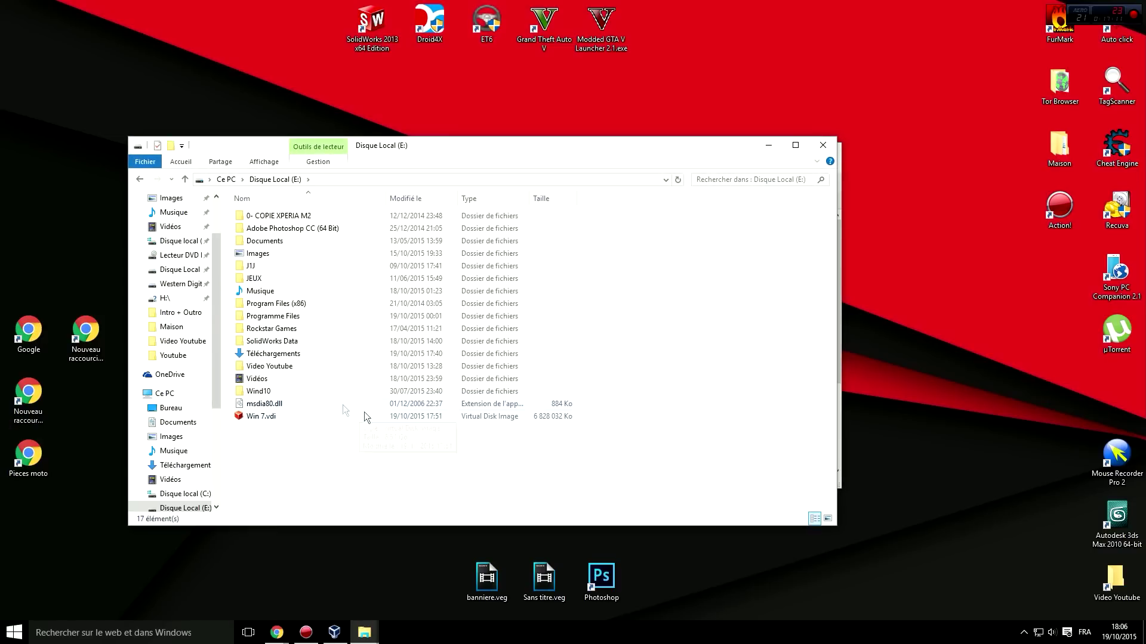
click(822, 145)
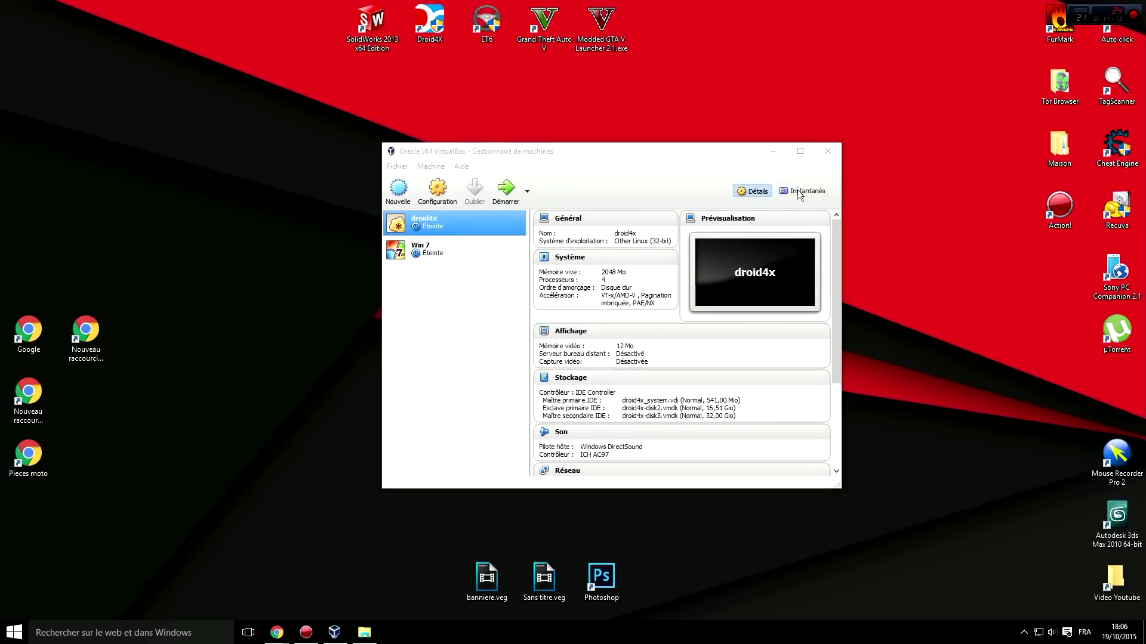
Step: Close the VirtualBox manager and move the Oracle VM VirtualBox desktop shortcut between µTorrent and Mouse Recorder Pro 2
click(830, 156)
drag(545, 212, 1117, 394)
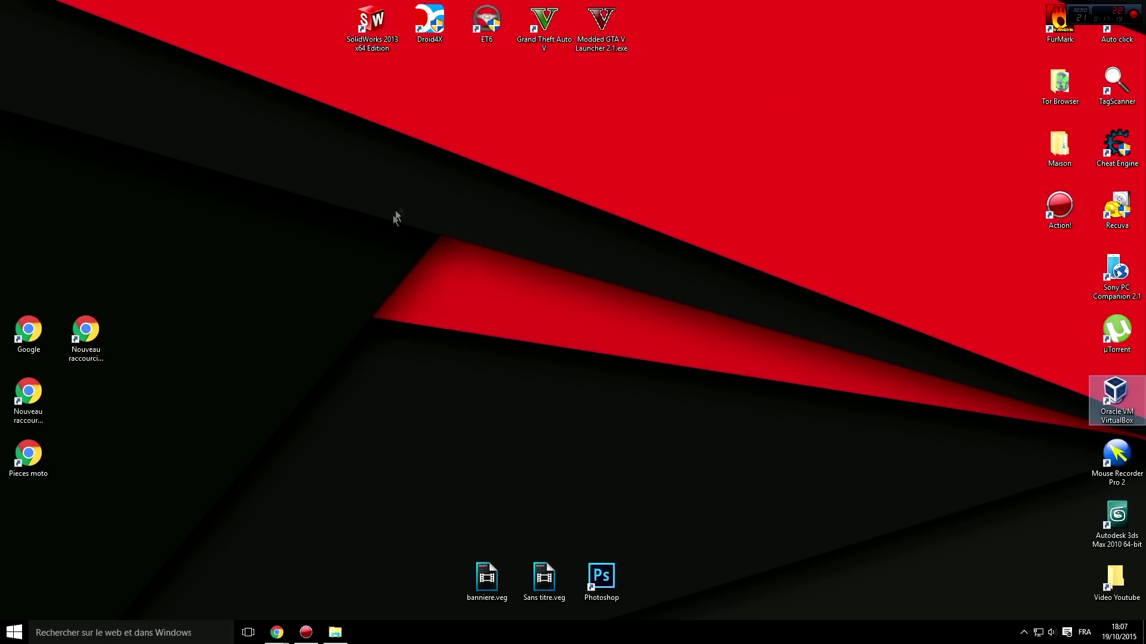